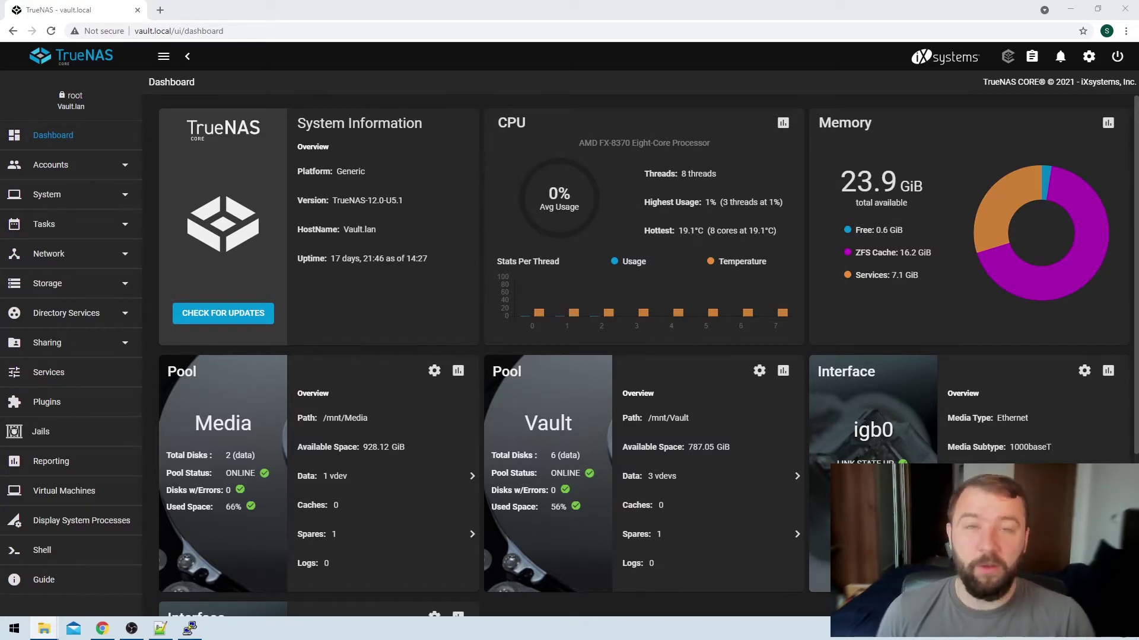
Enable 'Log in as Root with Password' in the SSH service settings and save them
click(68, 374)
scroll(434, 346, down, 2)
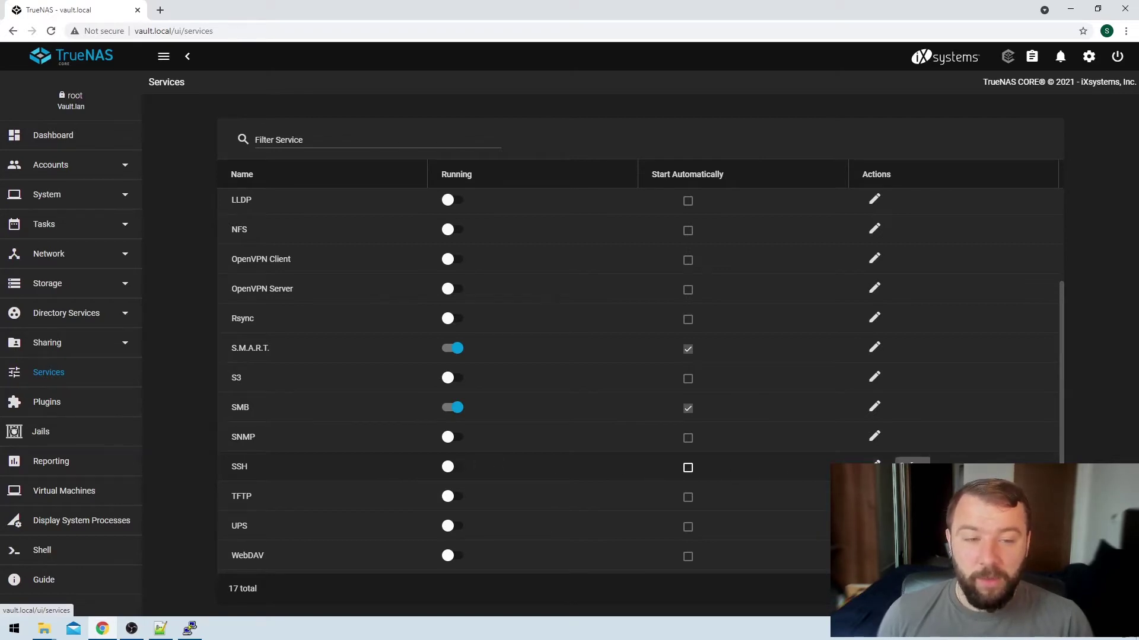
click(871, 466)
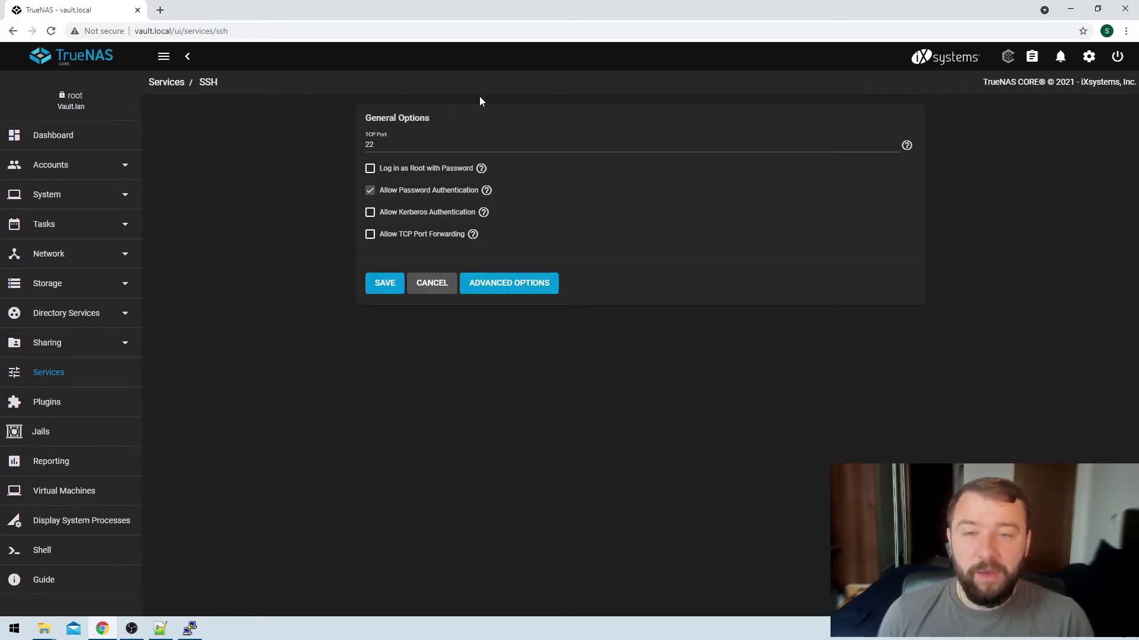
click(369, 170)
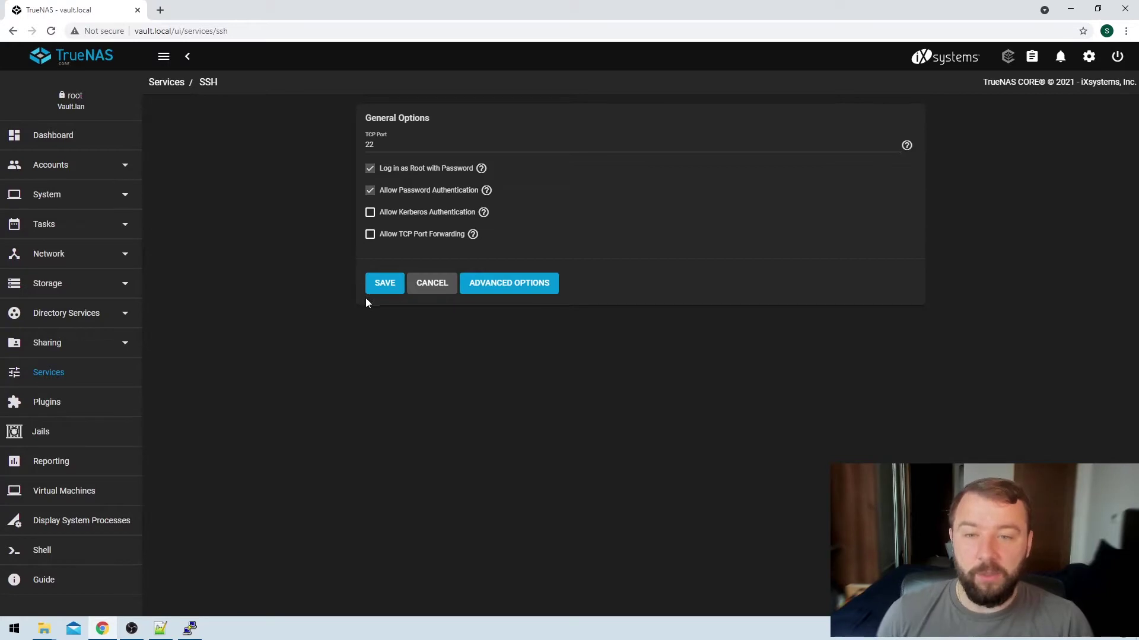
click(385, 284)
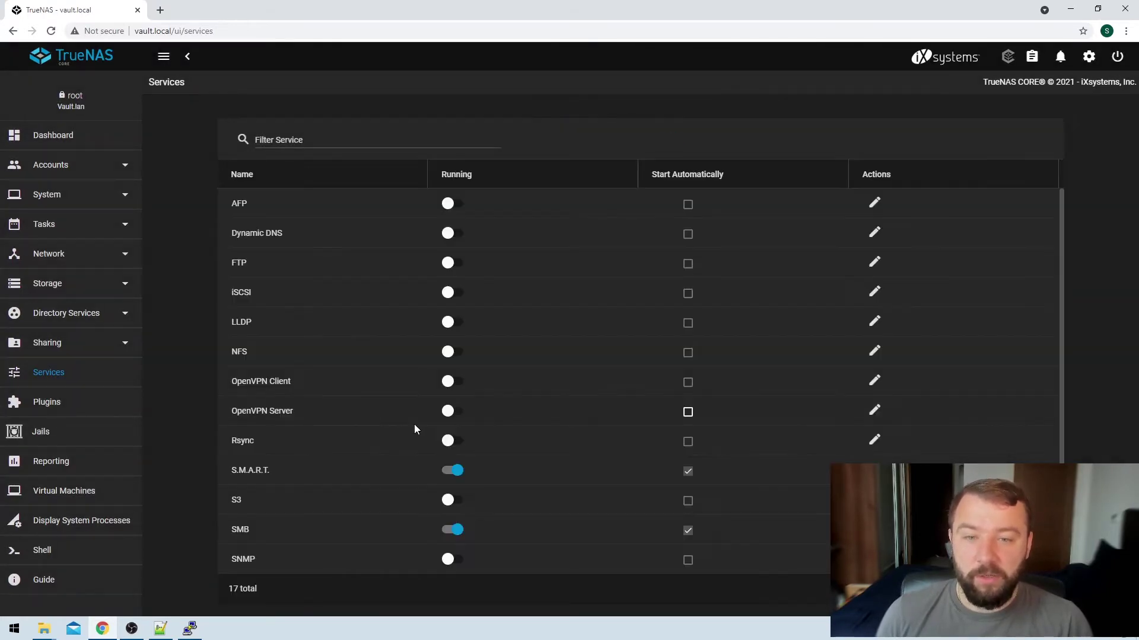
Tick Start Automatically for SSH and switch the SSH service to running
scroll(414, 424, down, 3)
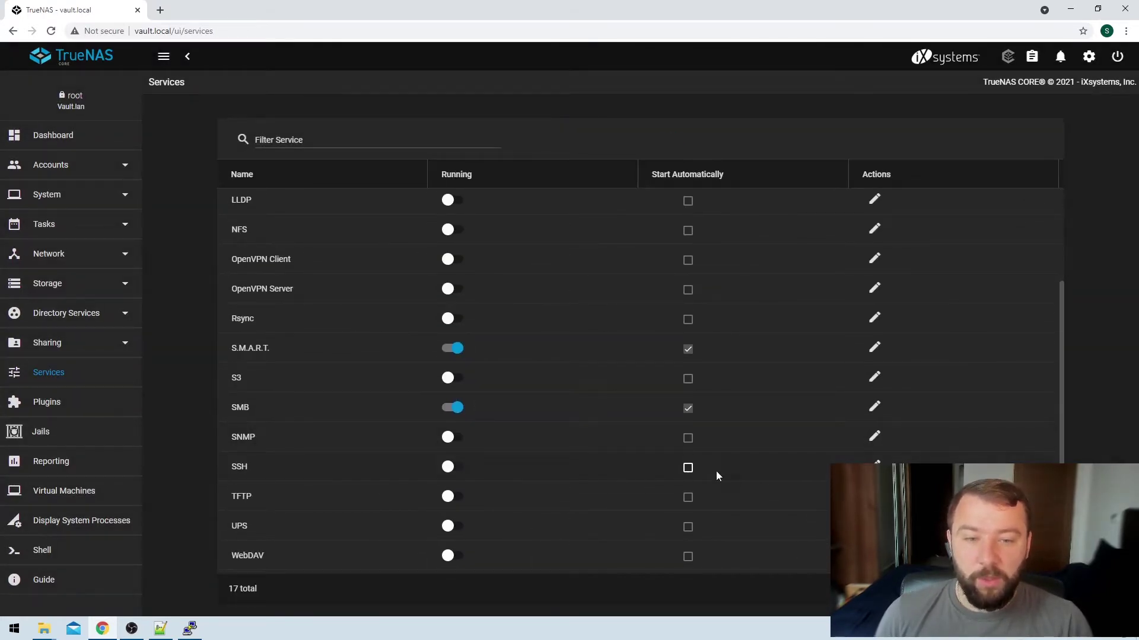
click(688, 470)
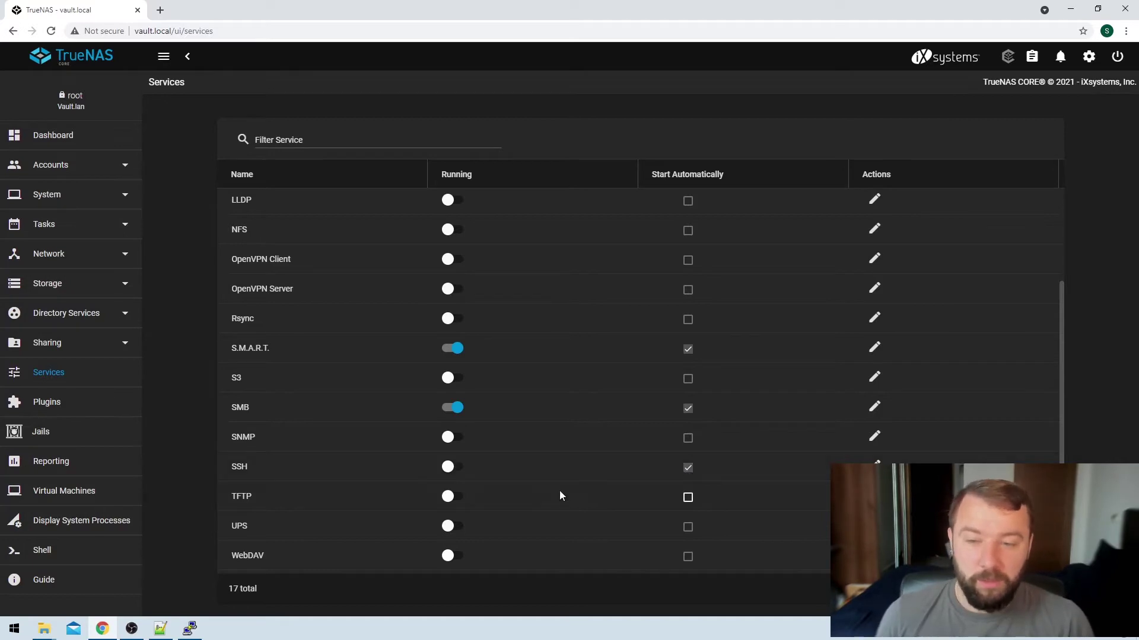
click(449, 468)
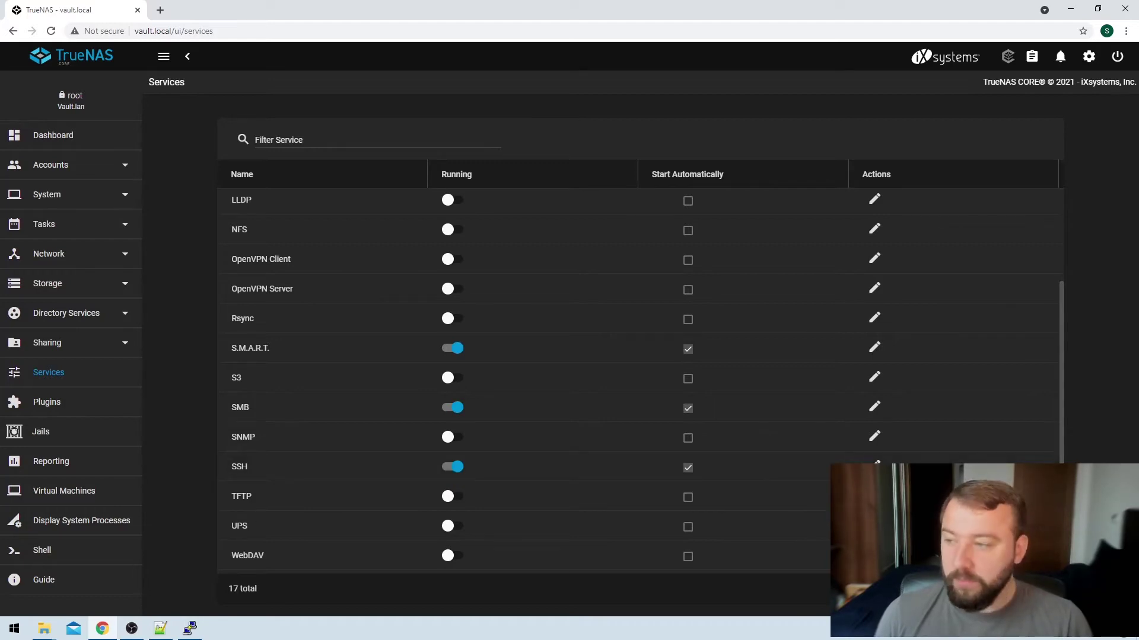
Connect PuTTY to 192.168.0.20 port 22, accept the host key, and log in as root
click(189, 629)
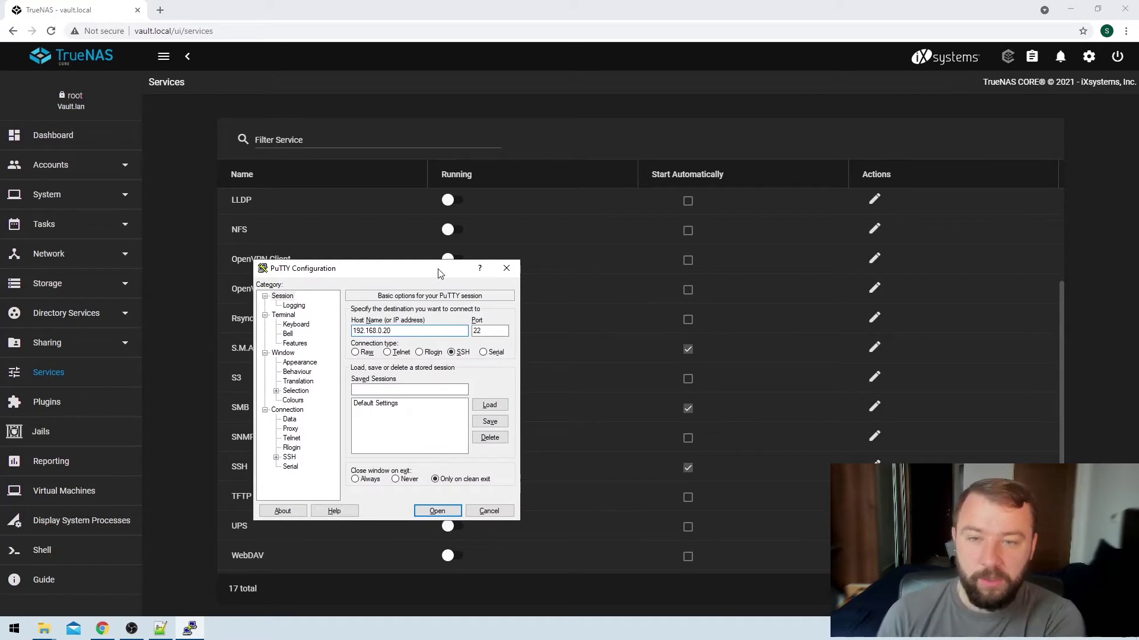
click(438, 511)
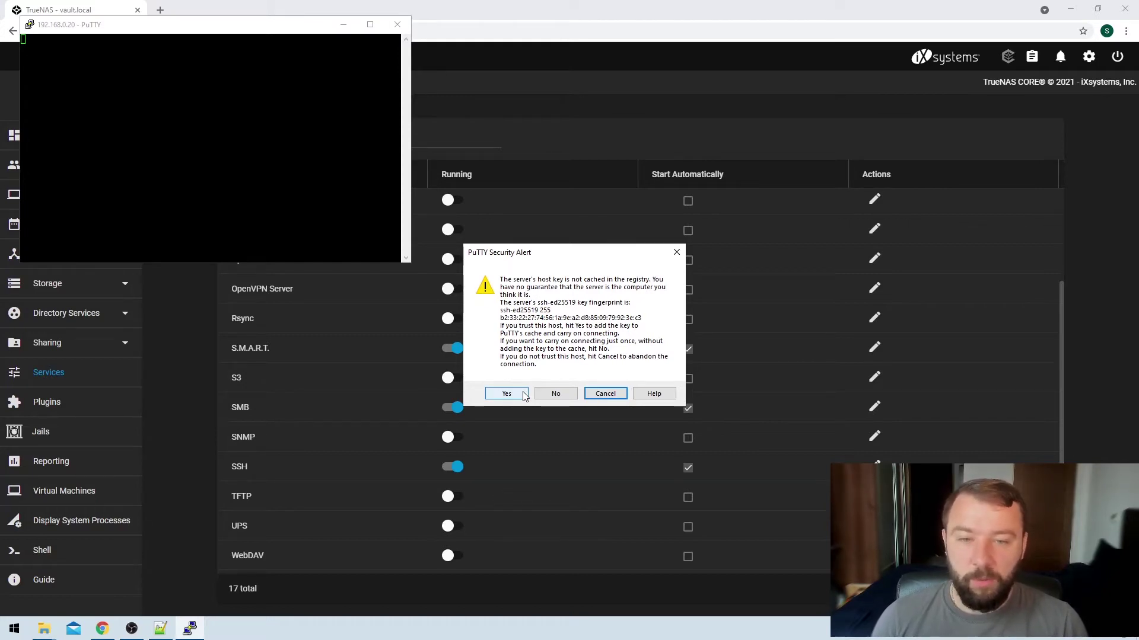
click(524, 396)
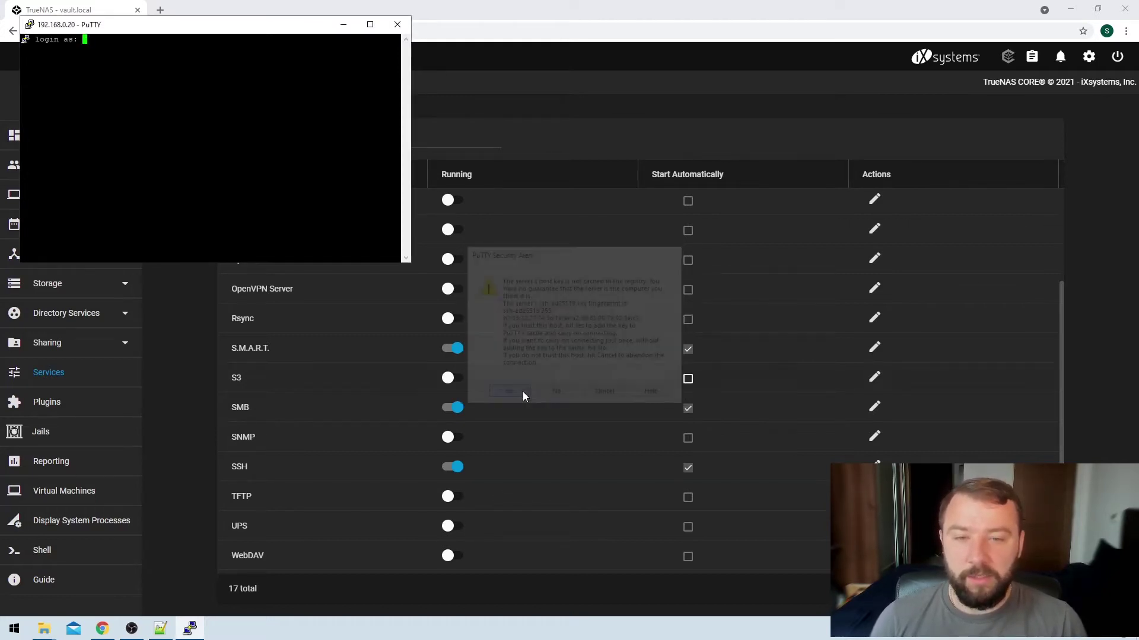
drag(128, 24, 508, 162)
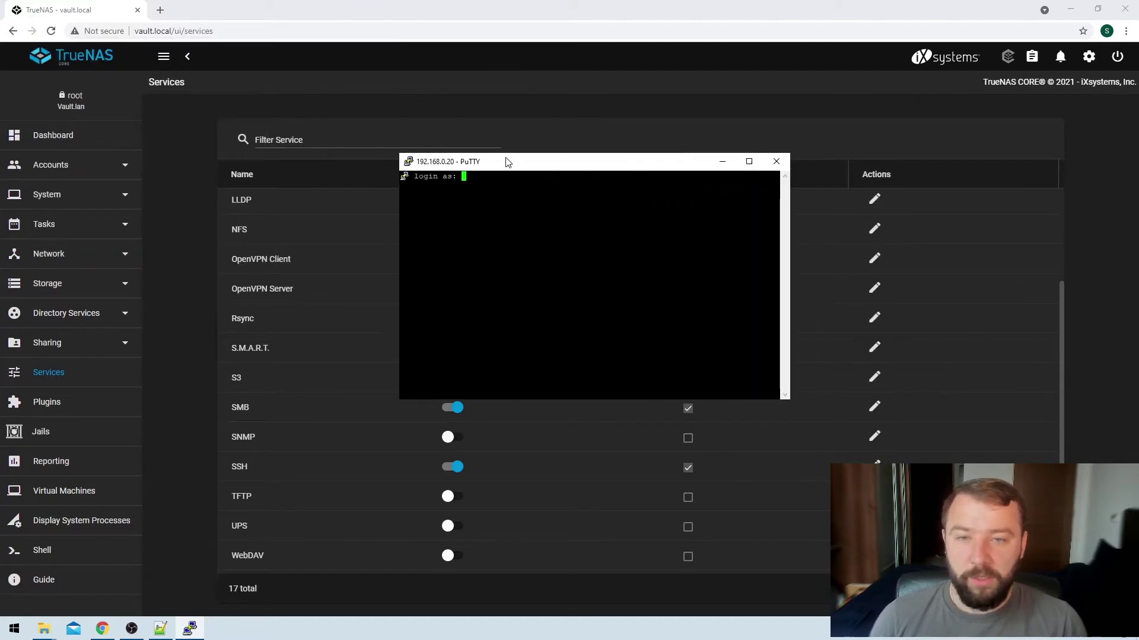
text(root)
key(Return)
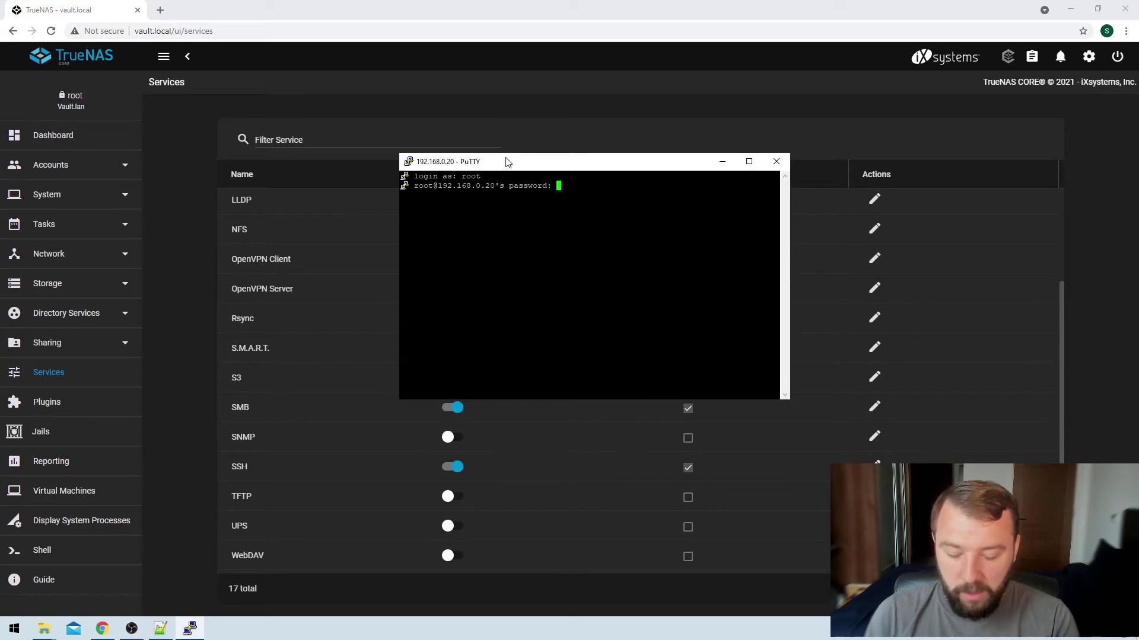
key(Return)
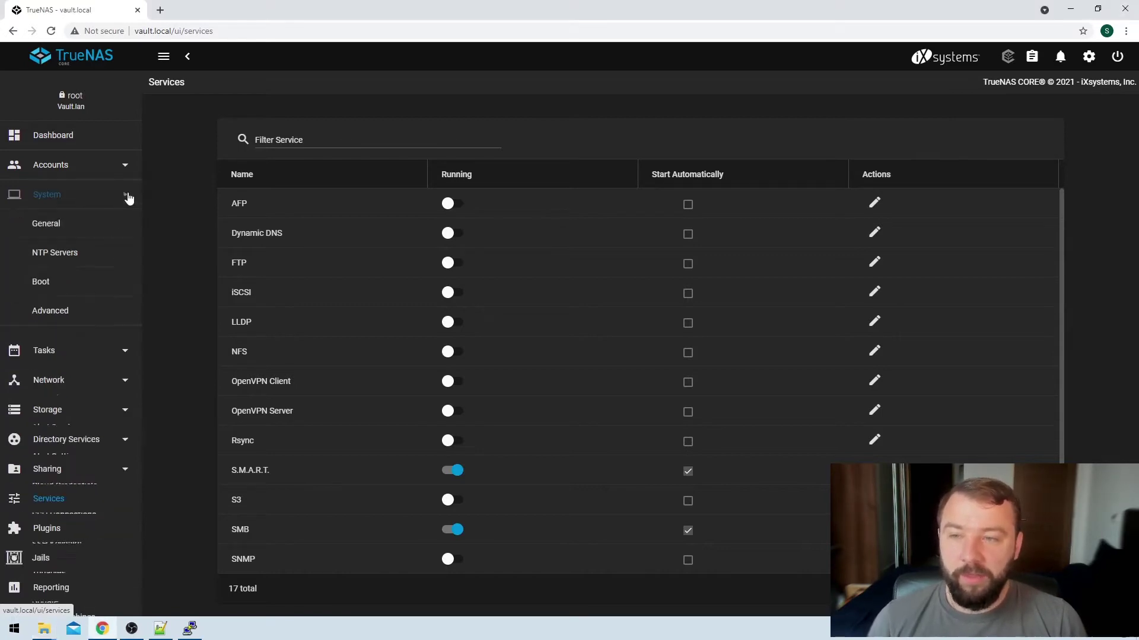
Open System > 2FA and keep OTP digits at 6 with a window of 0
scroll(107, 305, down, 4)
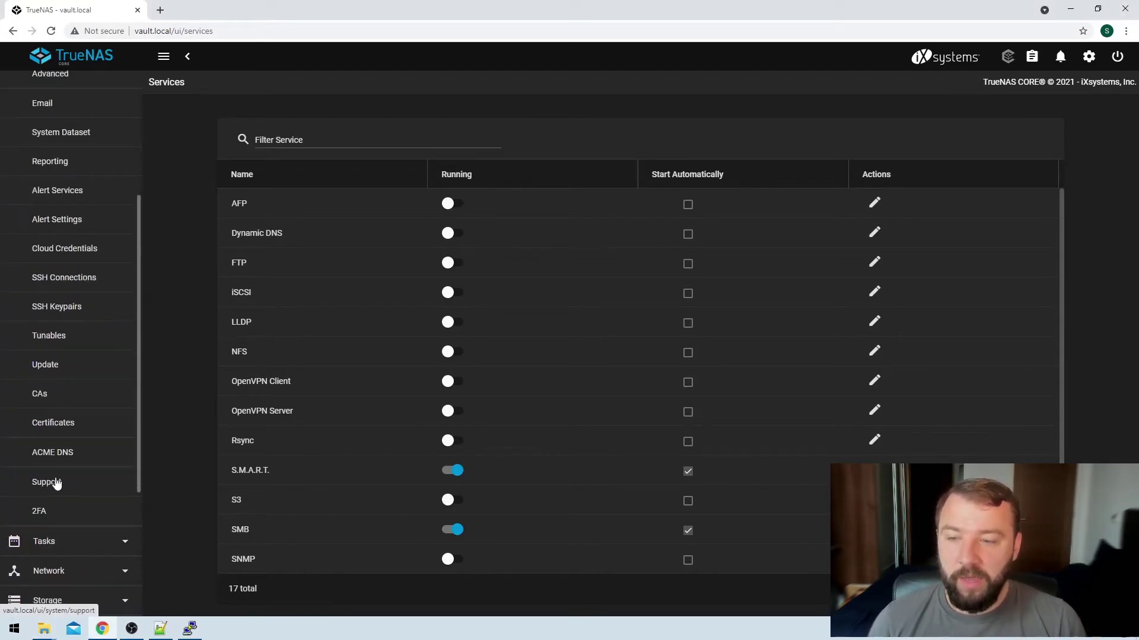
click(47, 510)
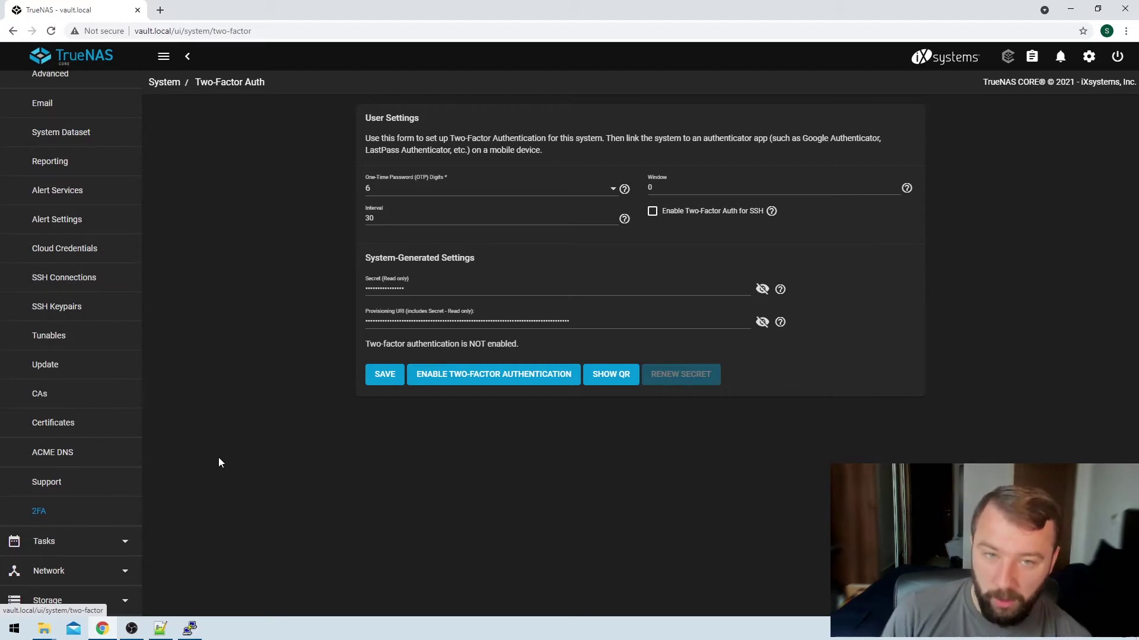
click(459, 187)
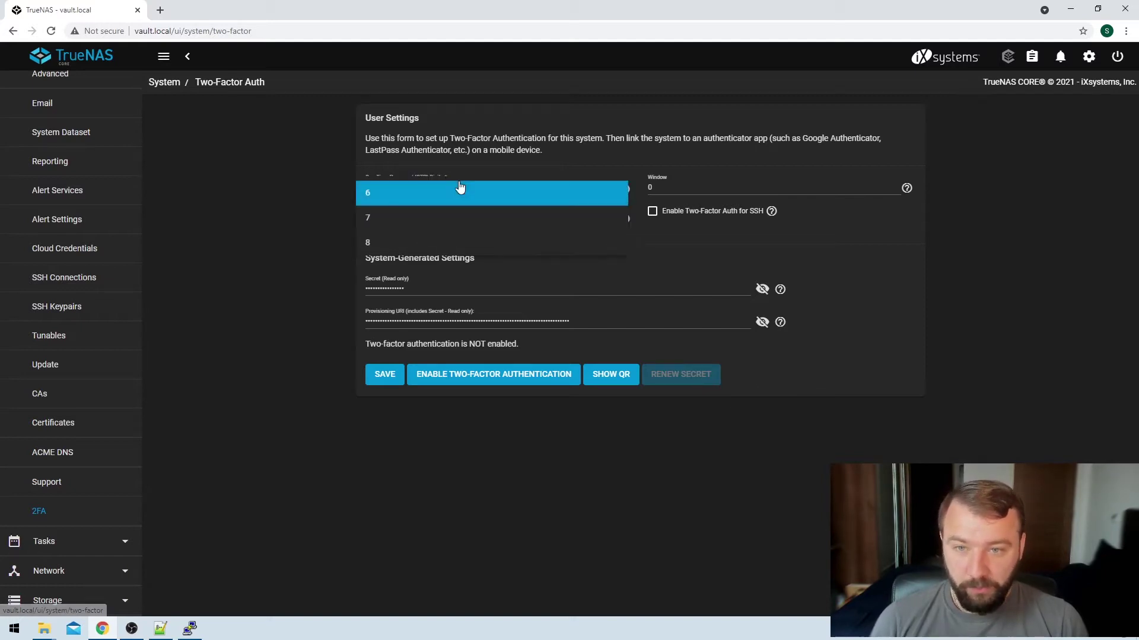
click(411, 201)
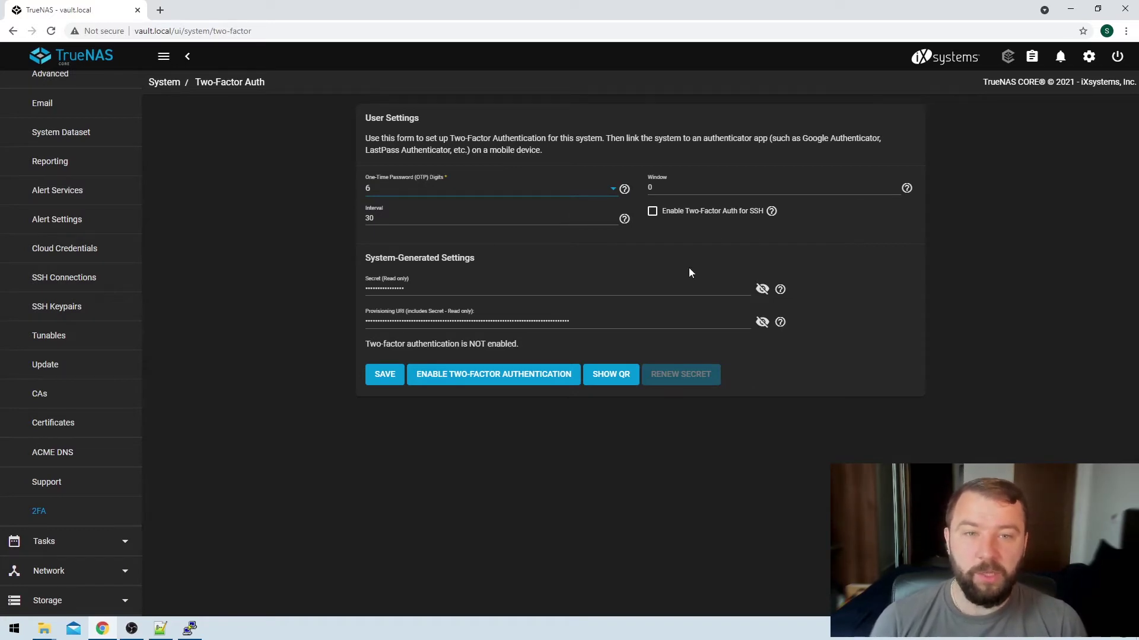
click(775, 191)
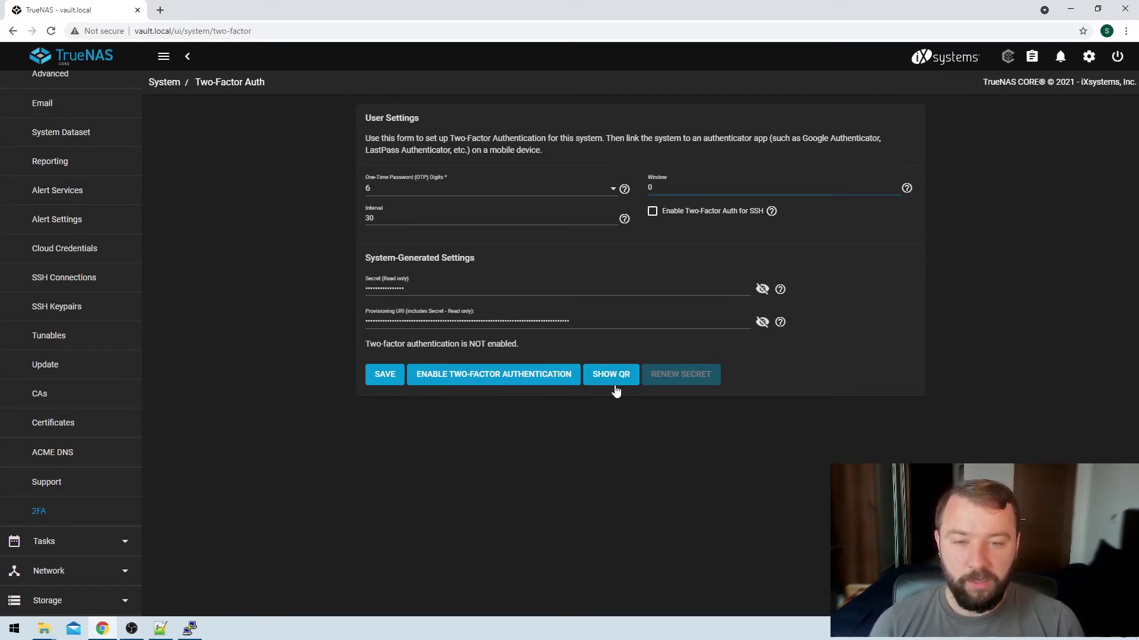
click(478, 382)
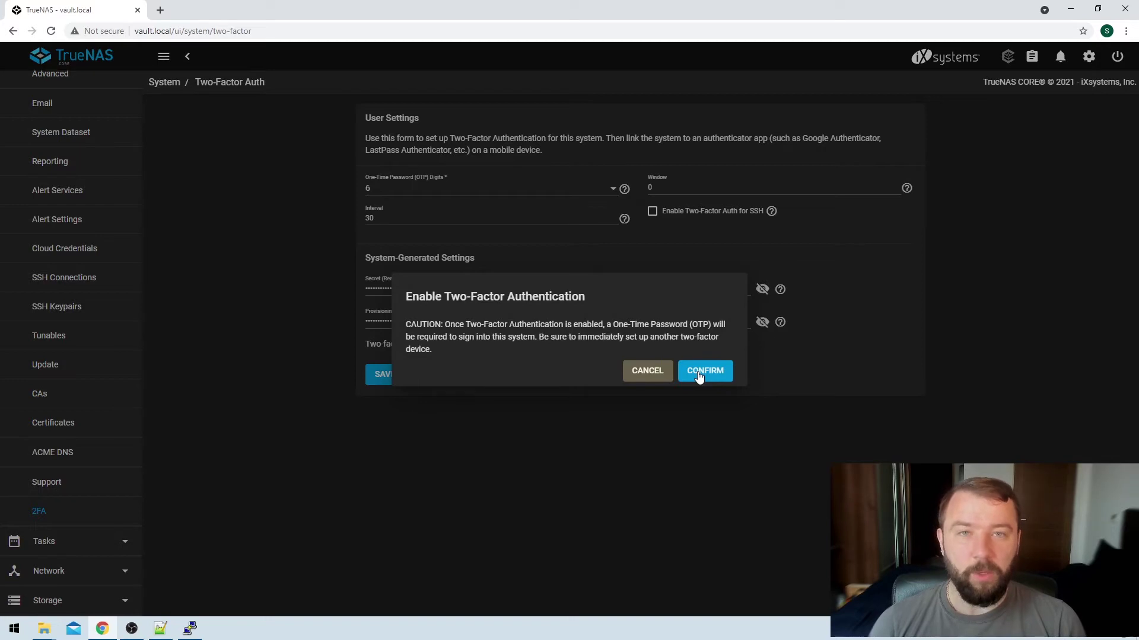
Confirm enabling two-factor authentication and show the QR code for Google Authenticator
click(699, 374)
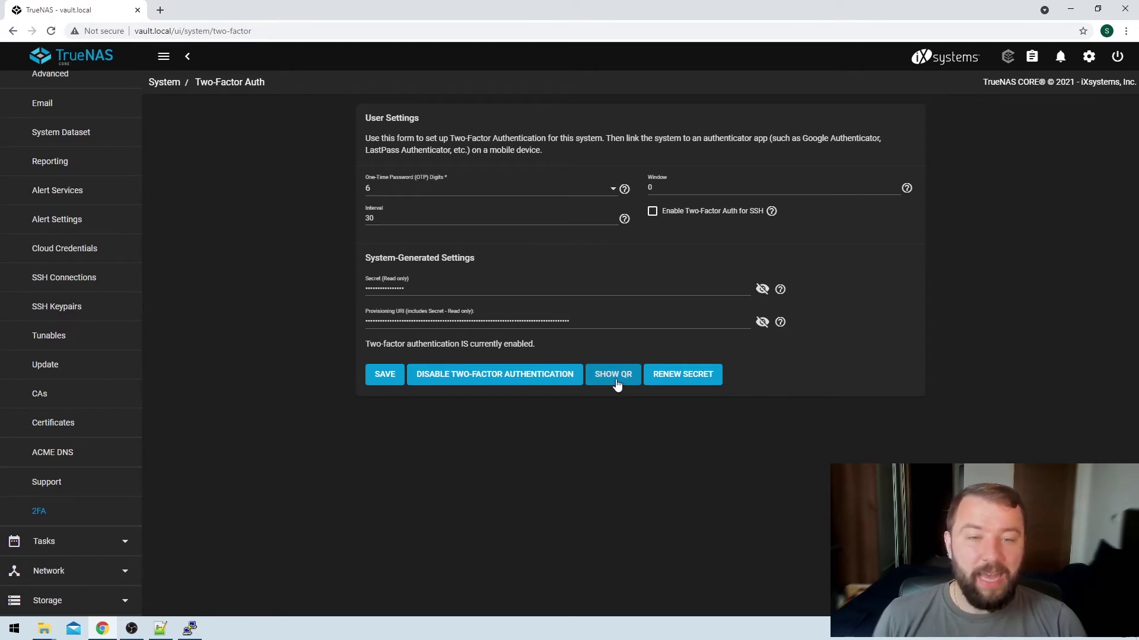
click(615, 379)
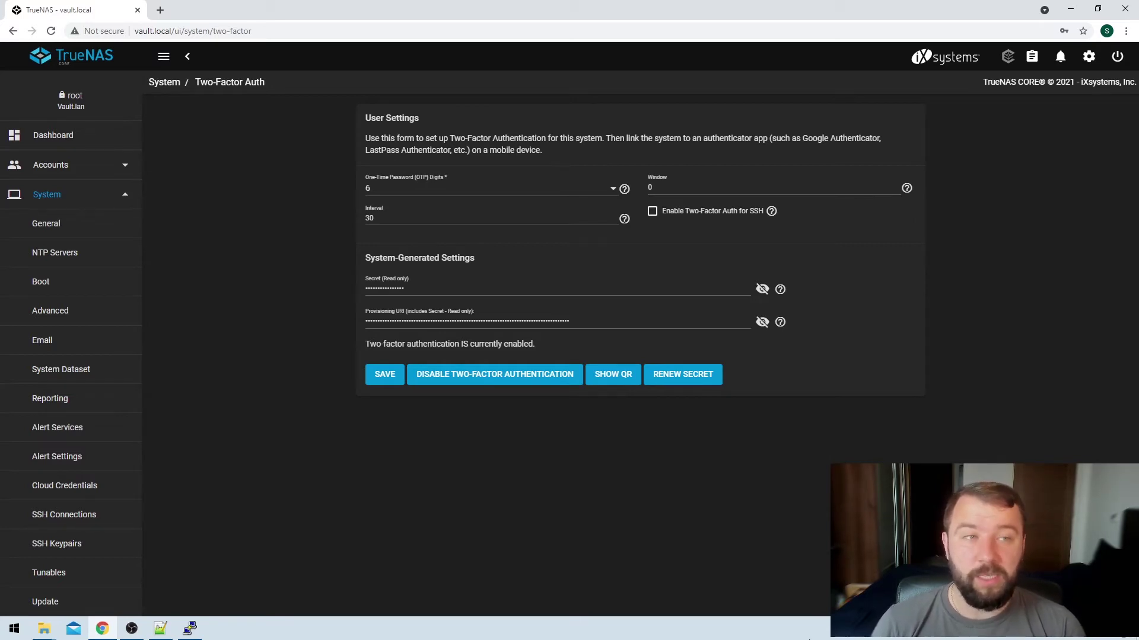
Log out, then sign back in as root with the password and the current 2FA code
click(1118, 59)
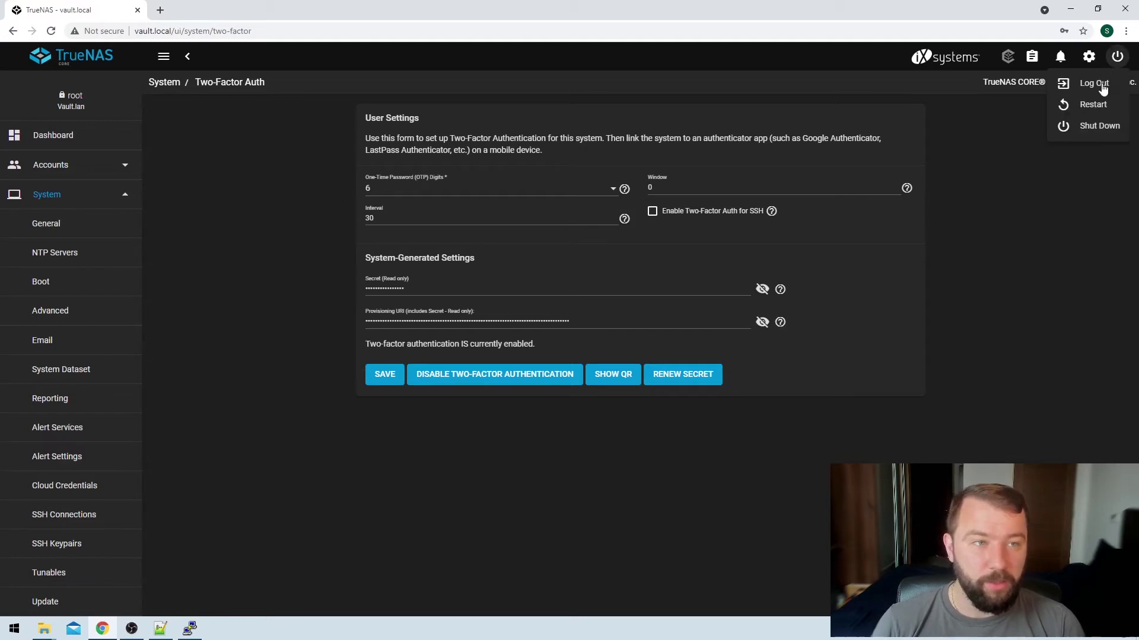
click(1097, 84)
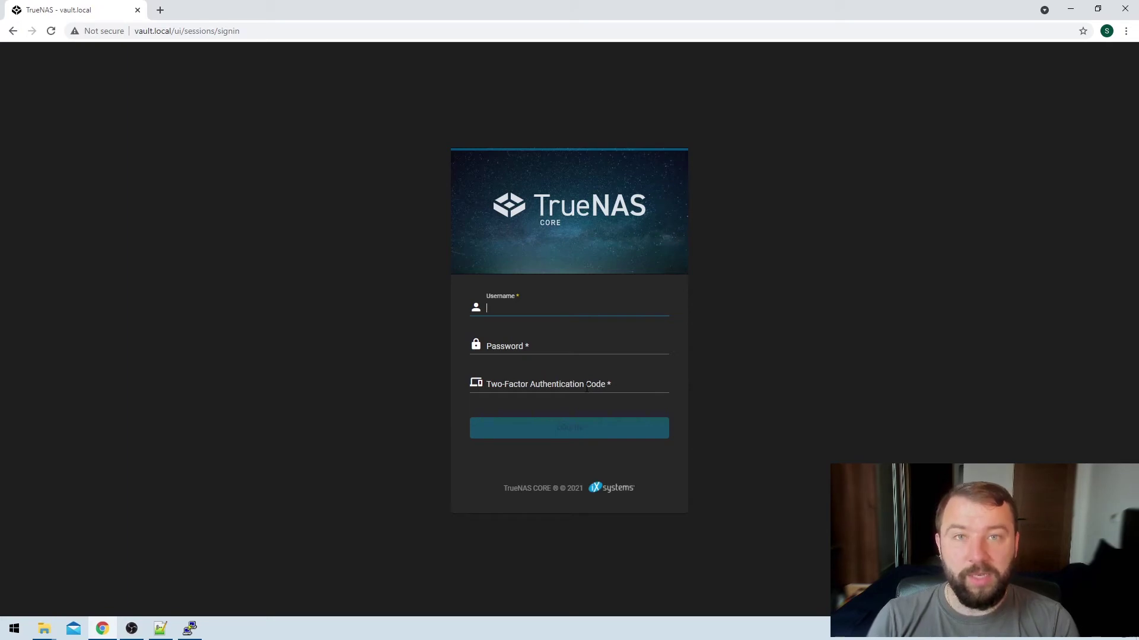
key(Tab)
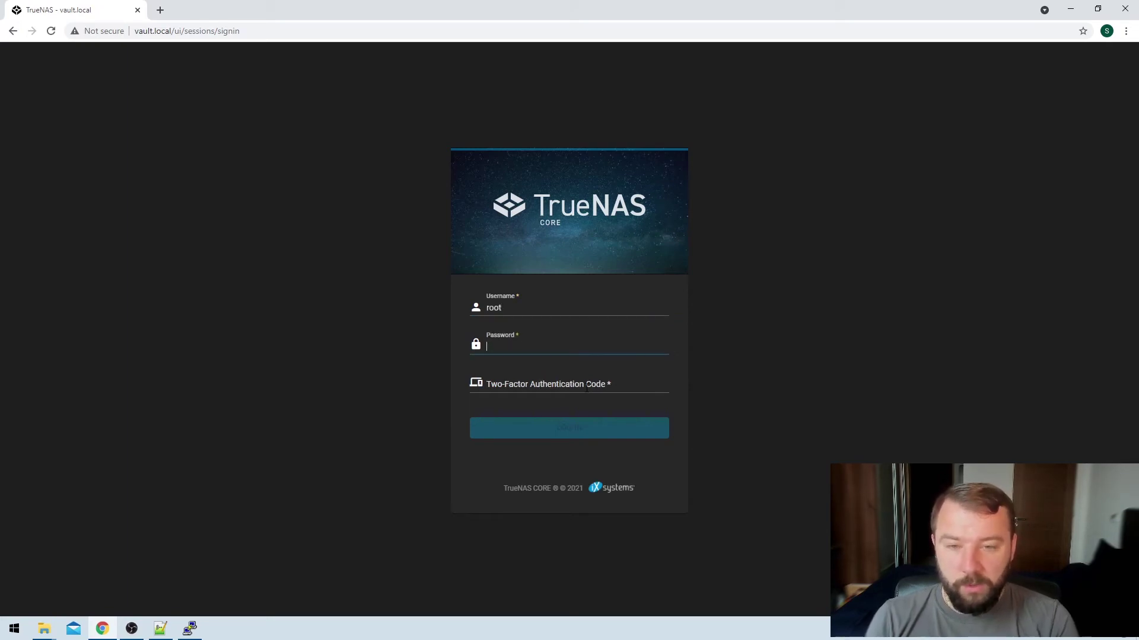
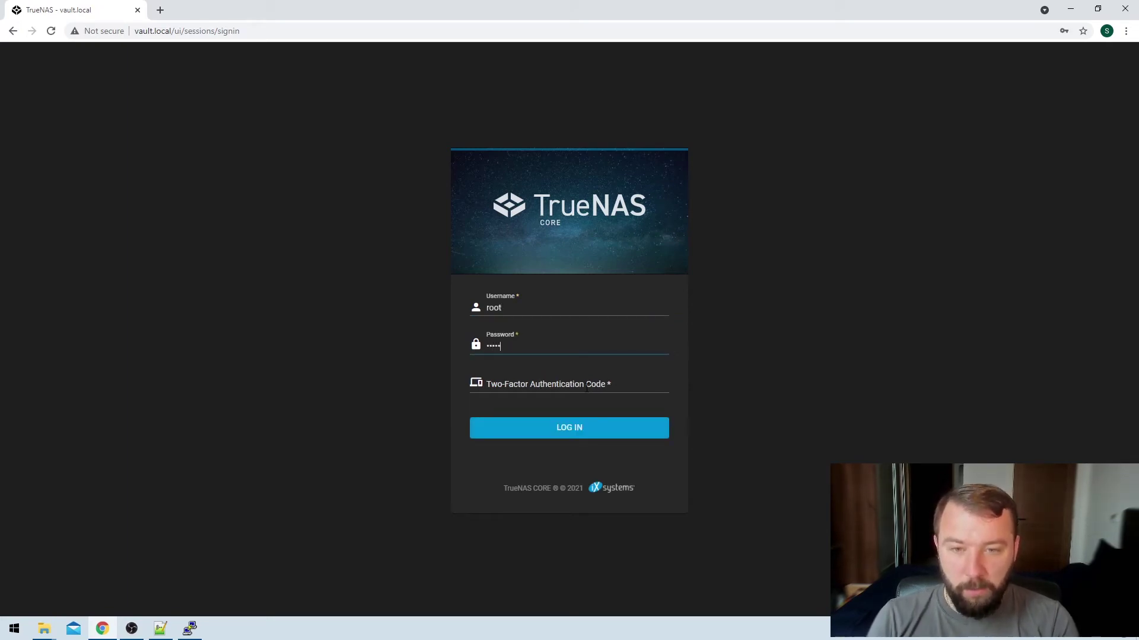
key(Tab)
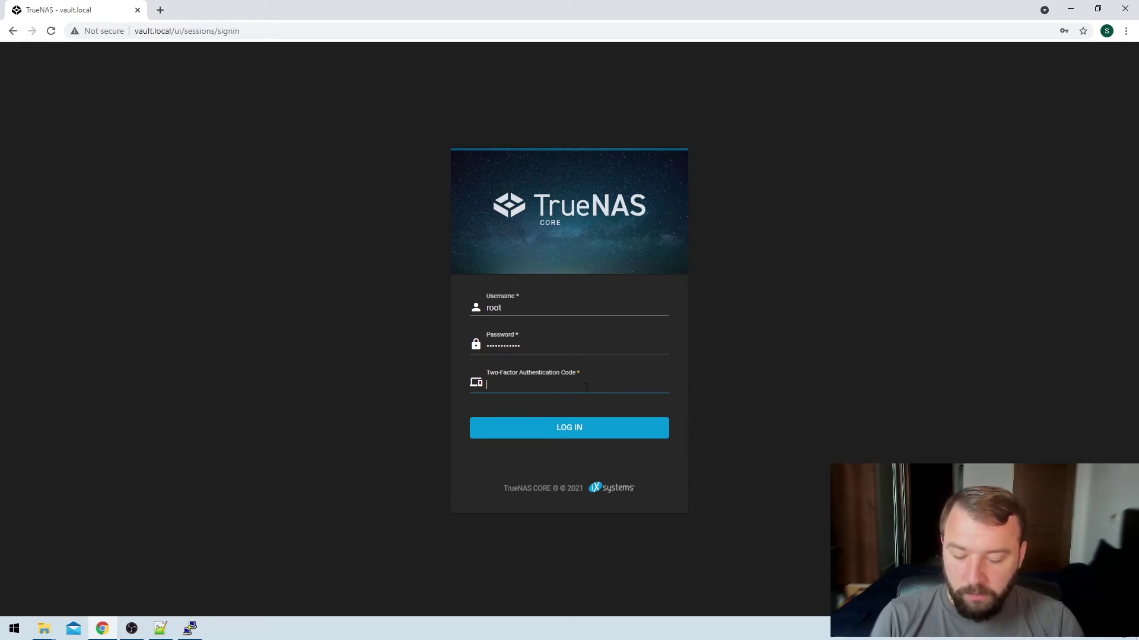
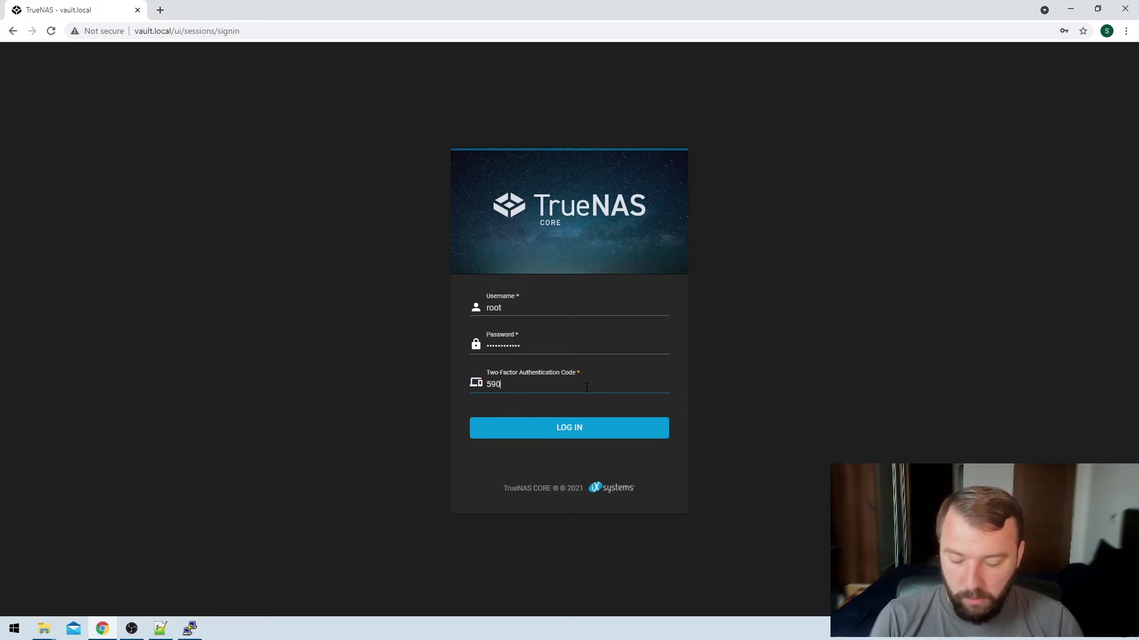
click(605, 433)
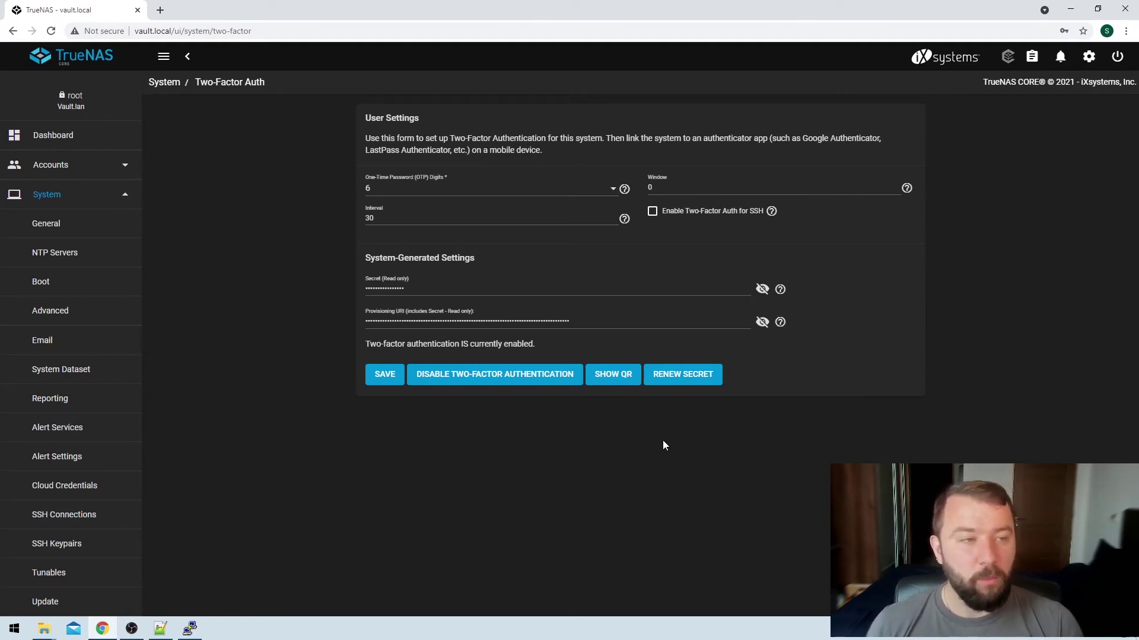
In PuTTY, run midclt call auth.twofactor.update '{"enabled": false}' to disable two-factor authentication
key(alt+Tab)
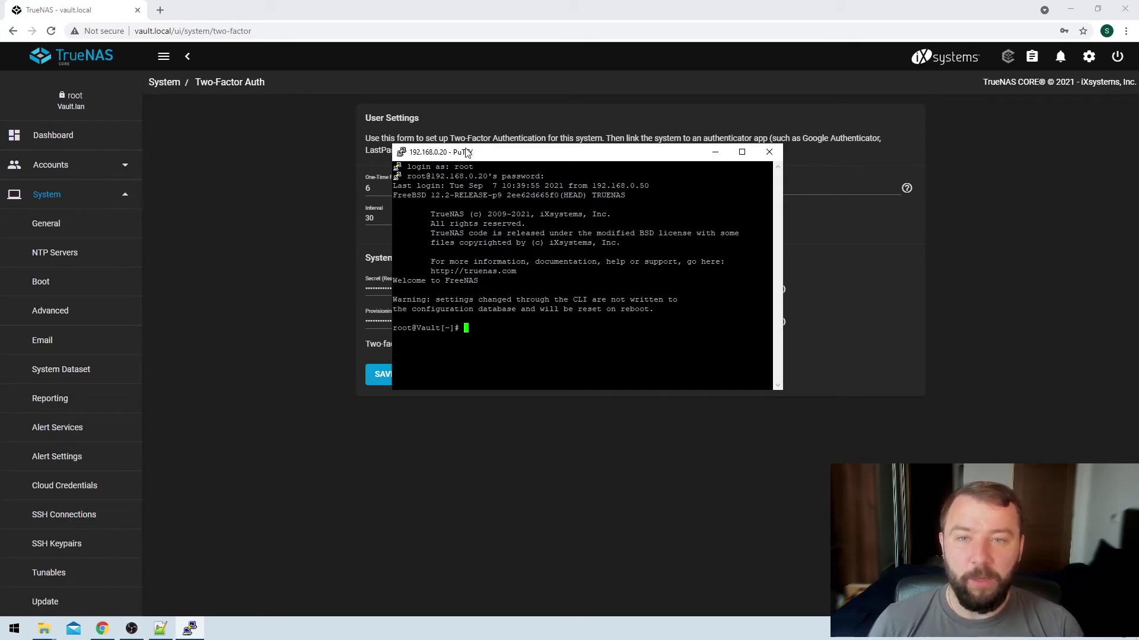
drag(487, 153, 667, 153)
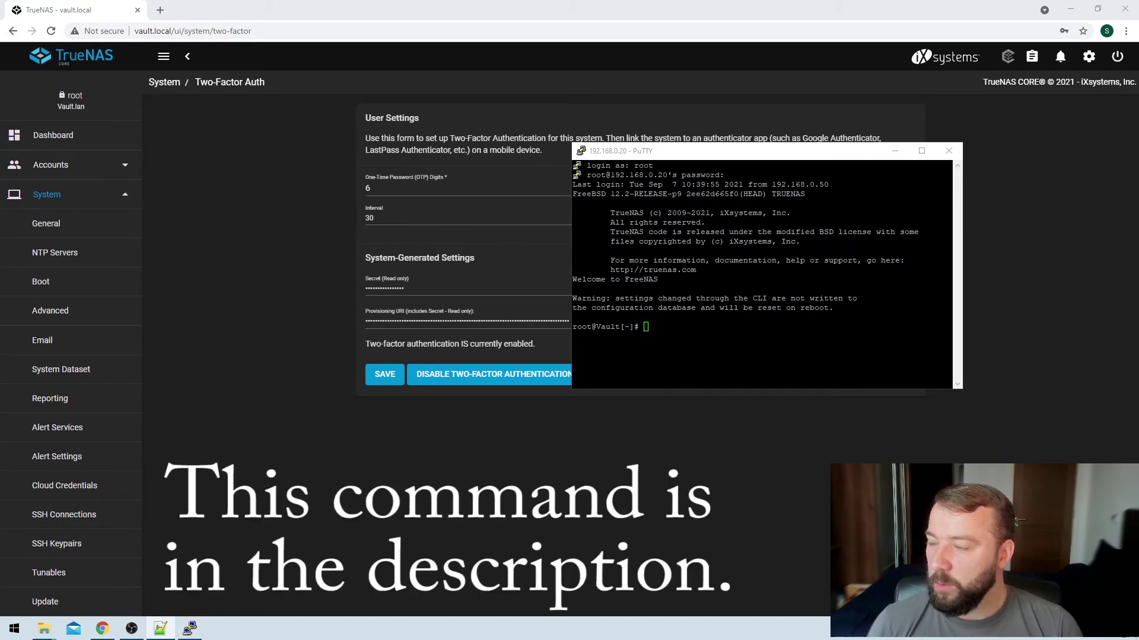
key(alt+Tab)
text(midclt call auth.twofactor.update '{"enabled": false}')
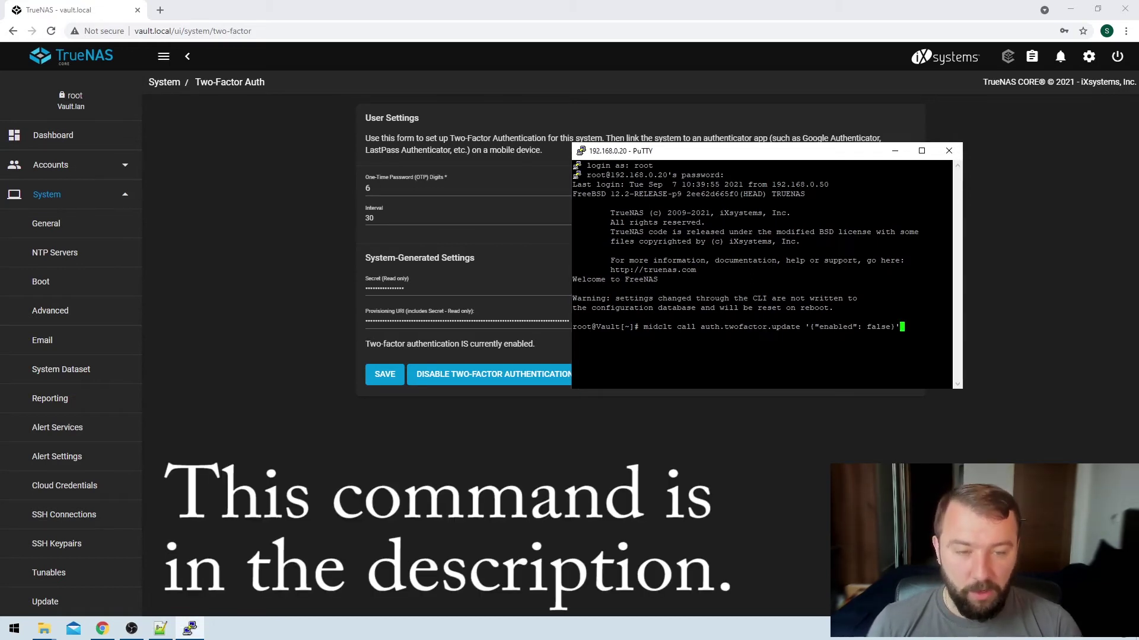
key(Return)
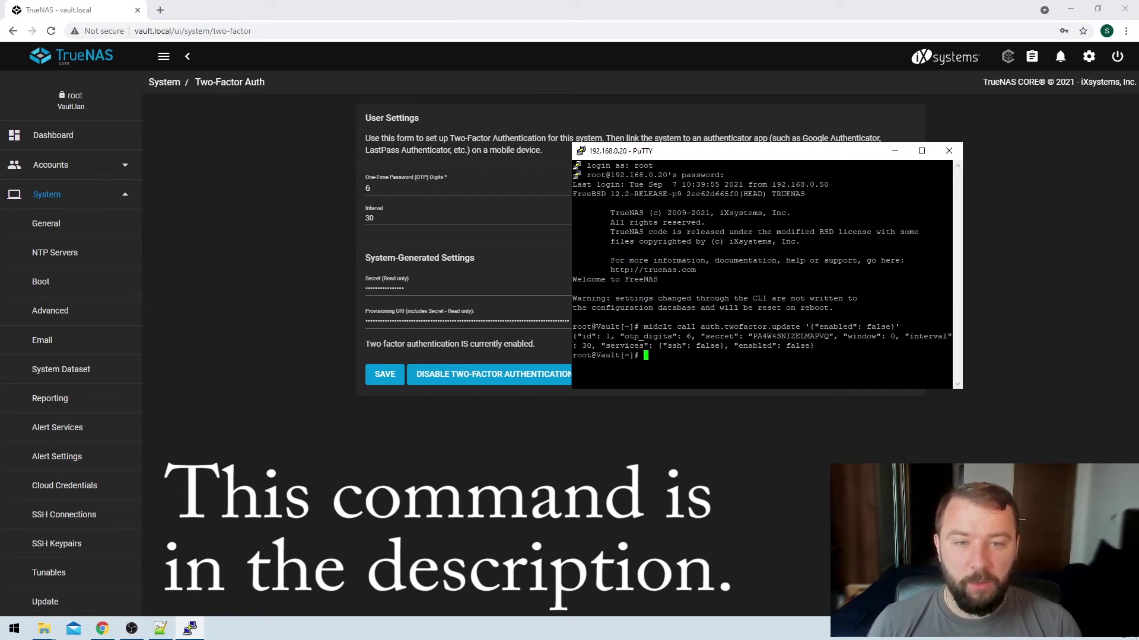
Reload the 2FA page to verify two-factor authentication shows NOT enabled, then log out
scroll(83, 350, down, 4)
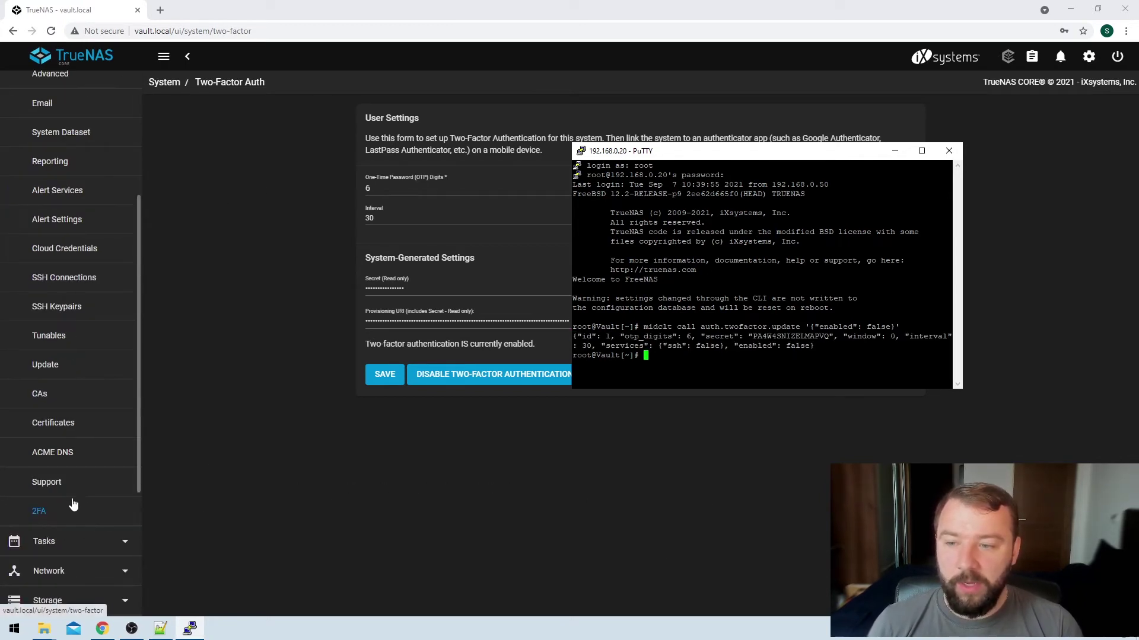
click(336, 445)
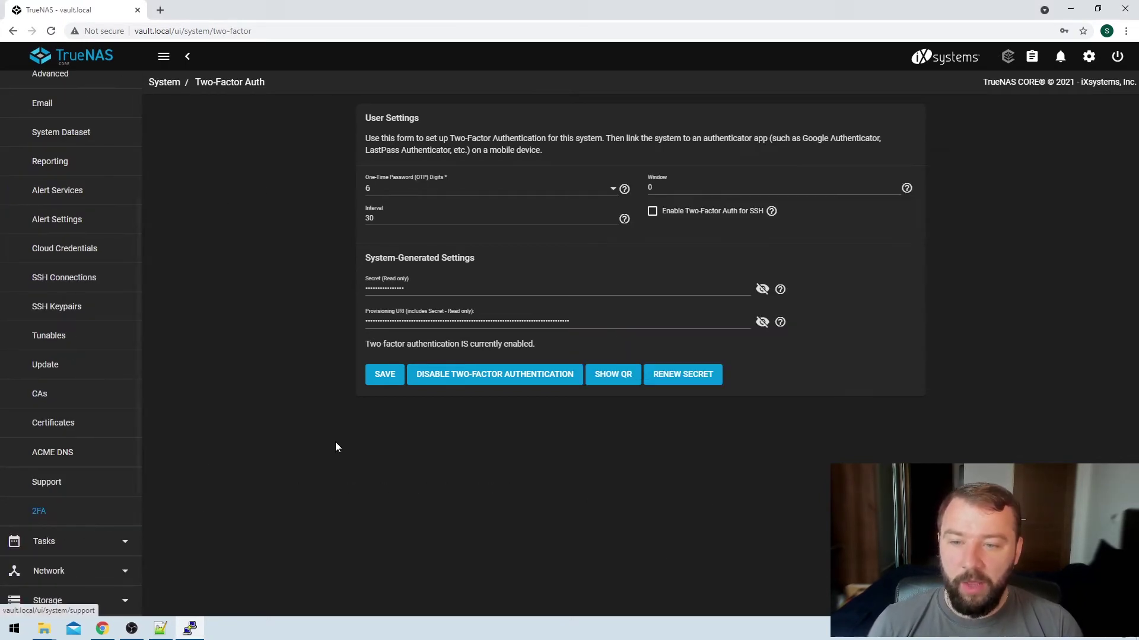
click(47, 519)
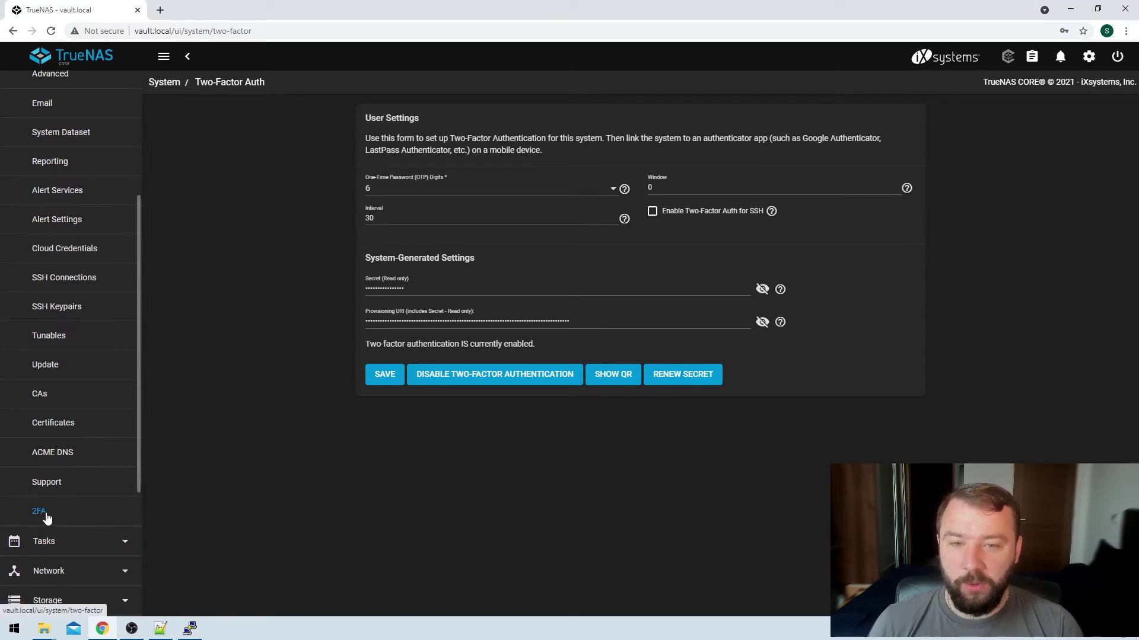
click(51, 32)
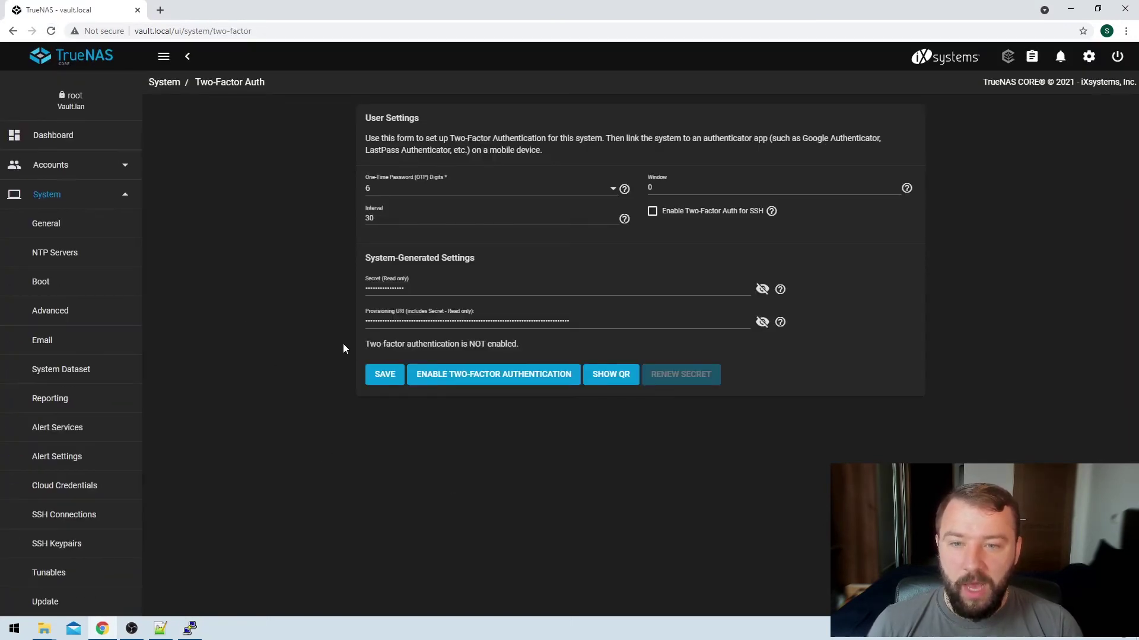
triple_click(524, 345)
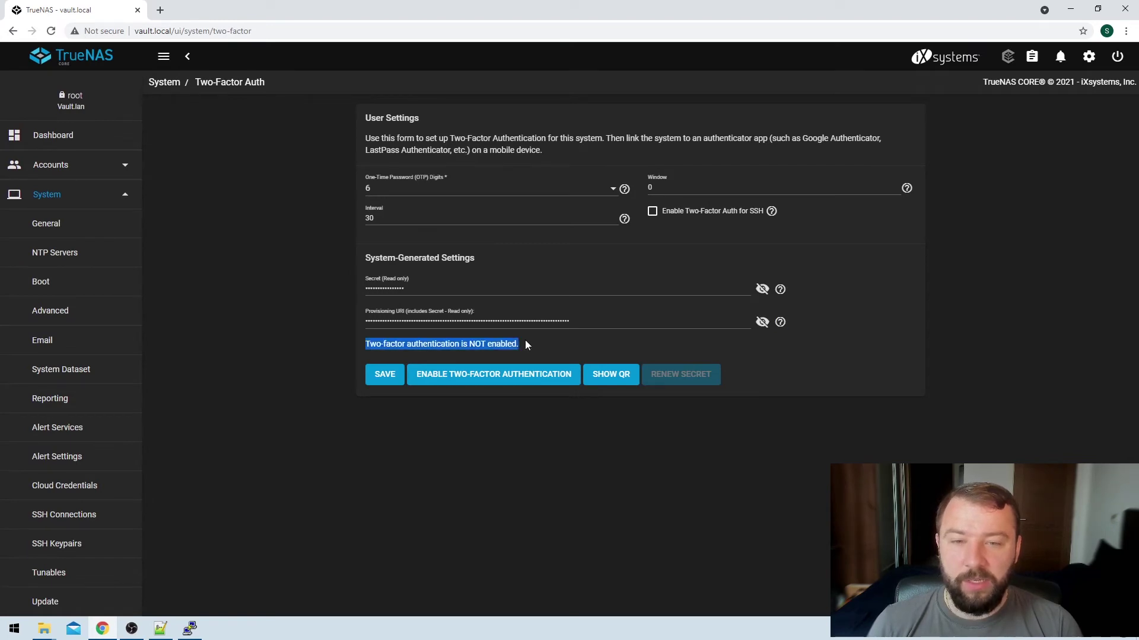
click(1116, 57)
click(1090, 88)
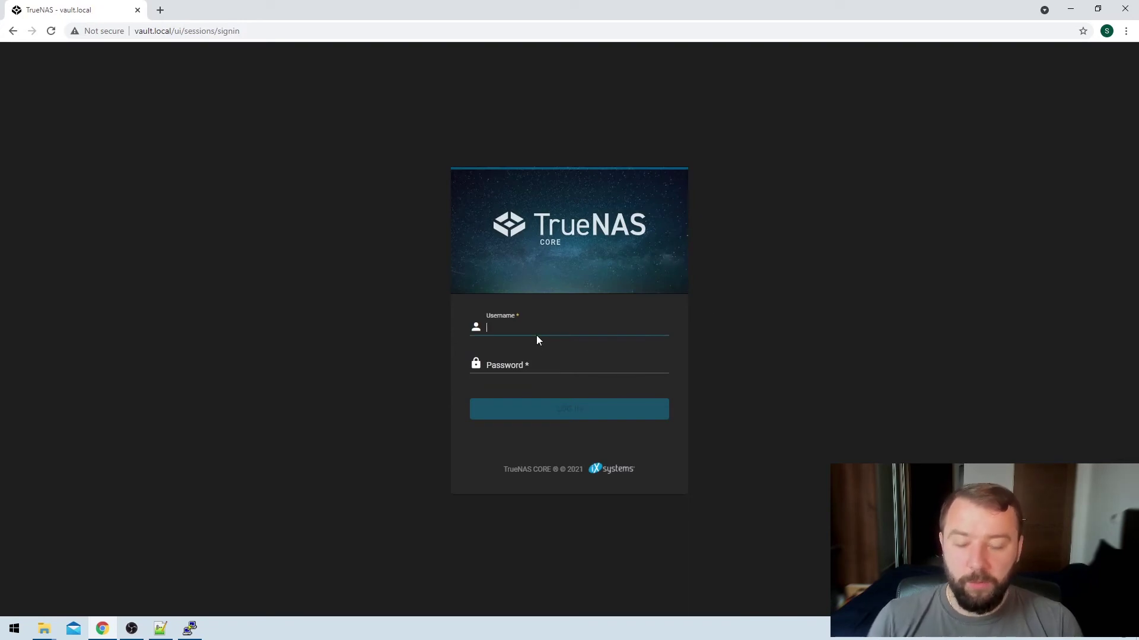
Sign in as root with just the password, no 2FA code needed
text(root)
key(Tab)
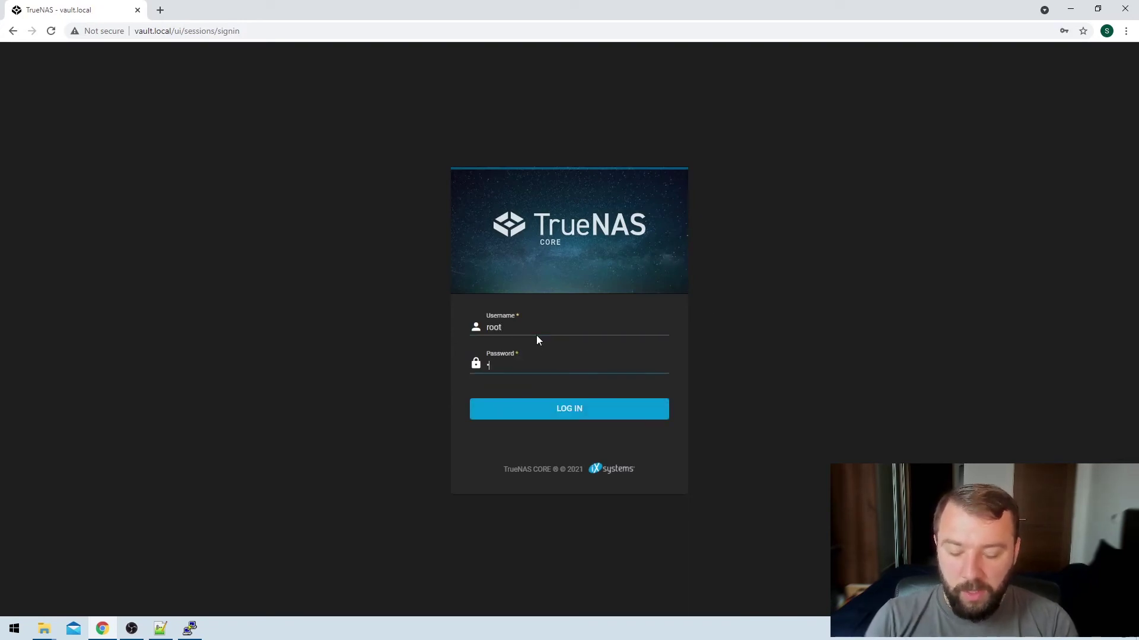
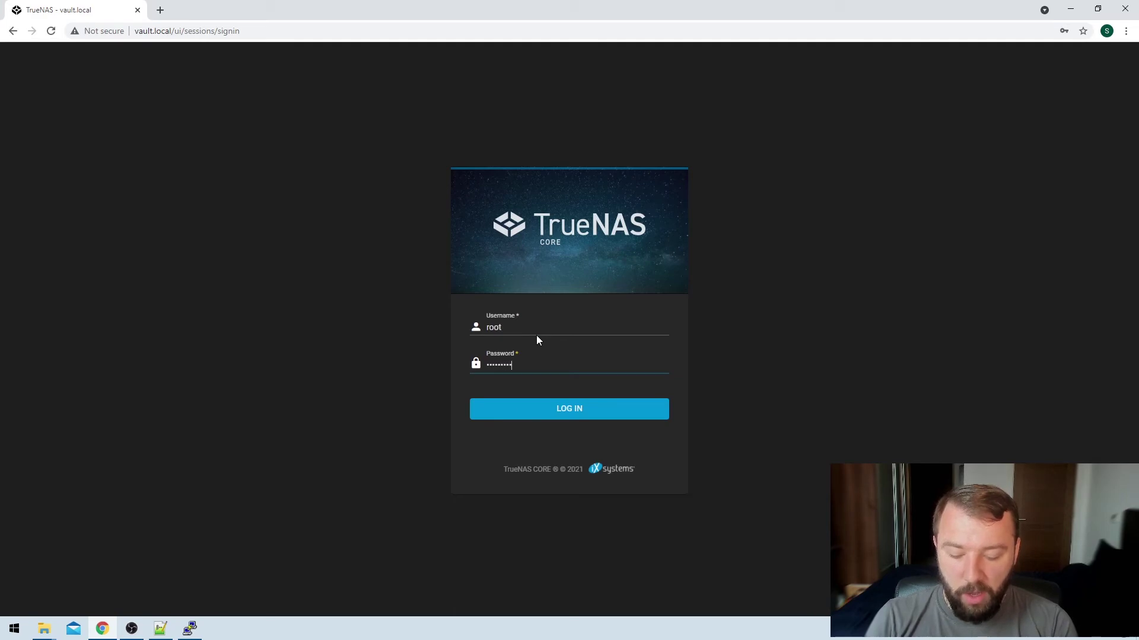
key(Return)
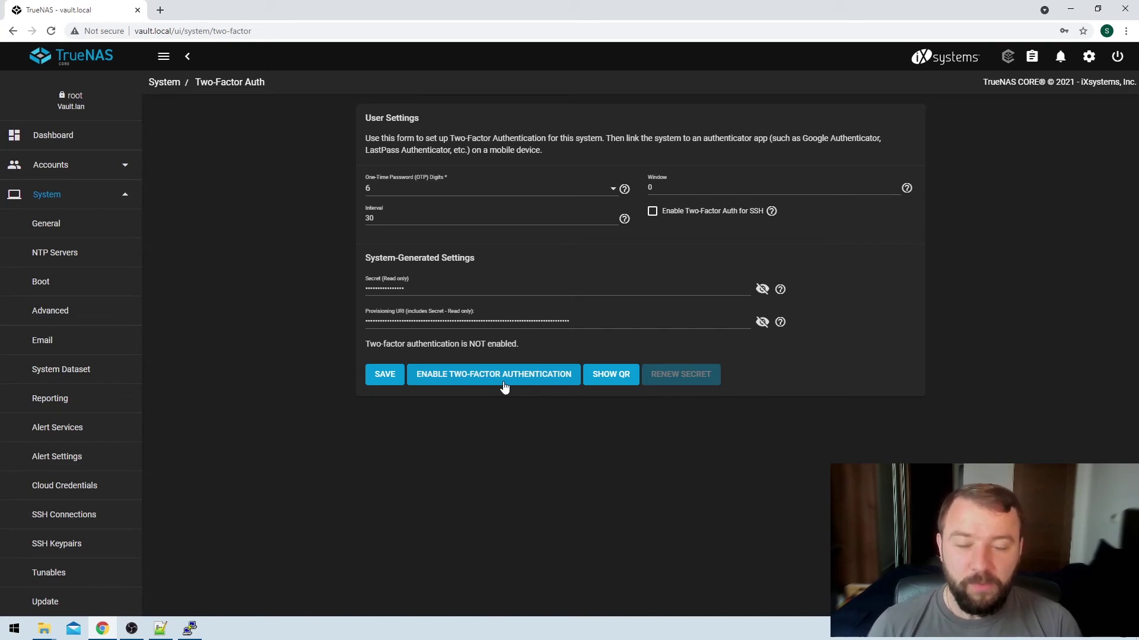
Re-enable two-factor authentication, tick Enable Two-Factor Auth for SSH, and save
click(503, 385)
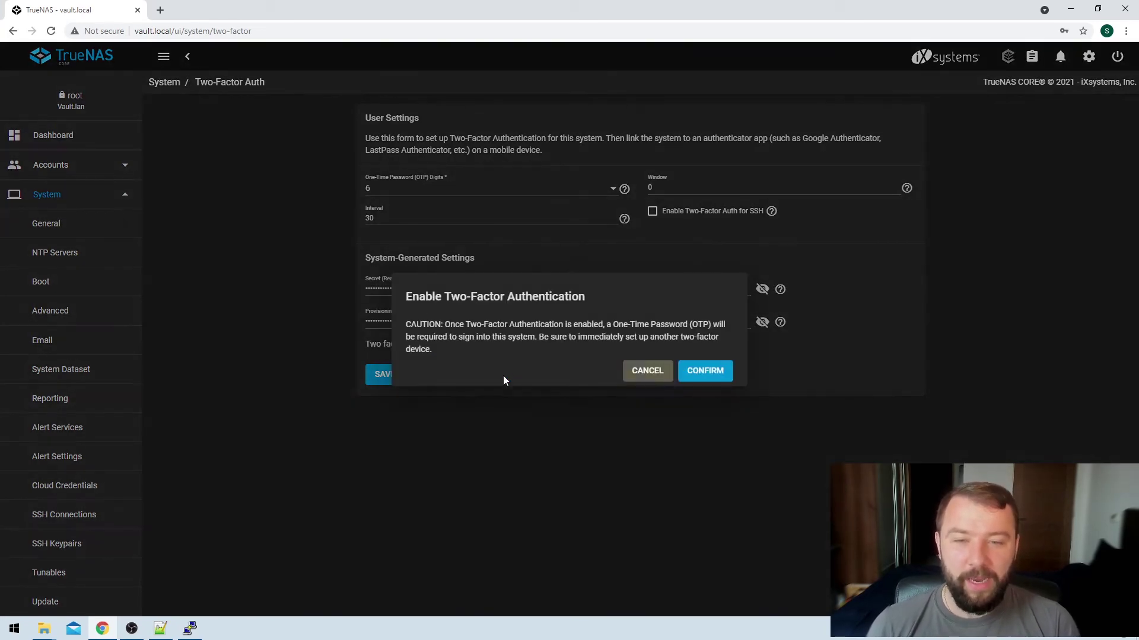
click(697, 381)
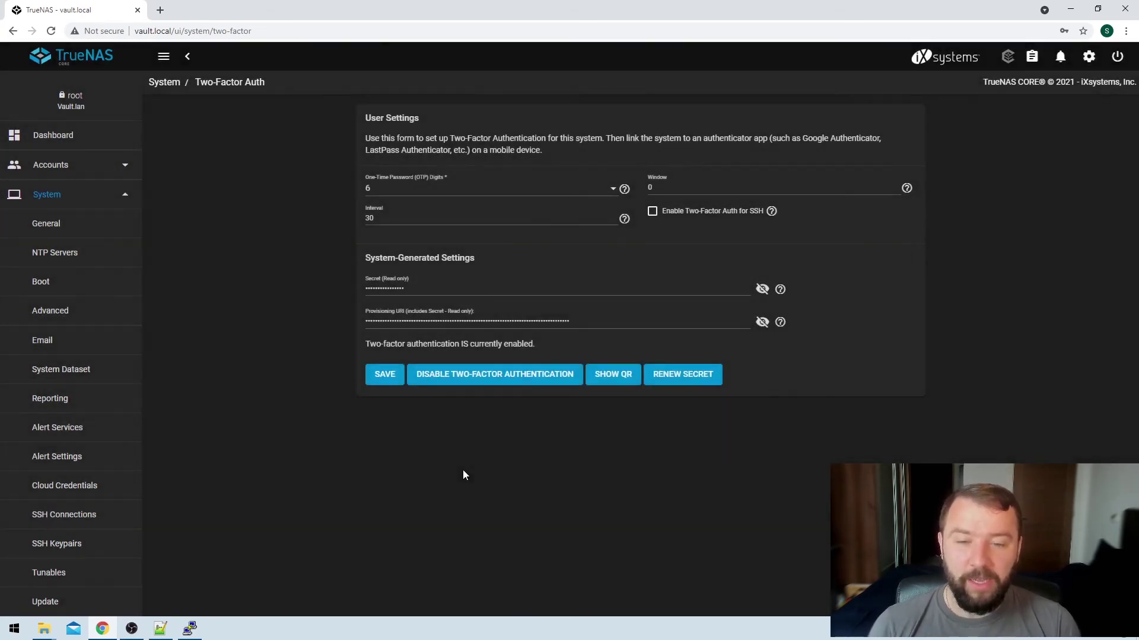
click(653, 212)
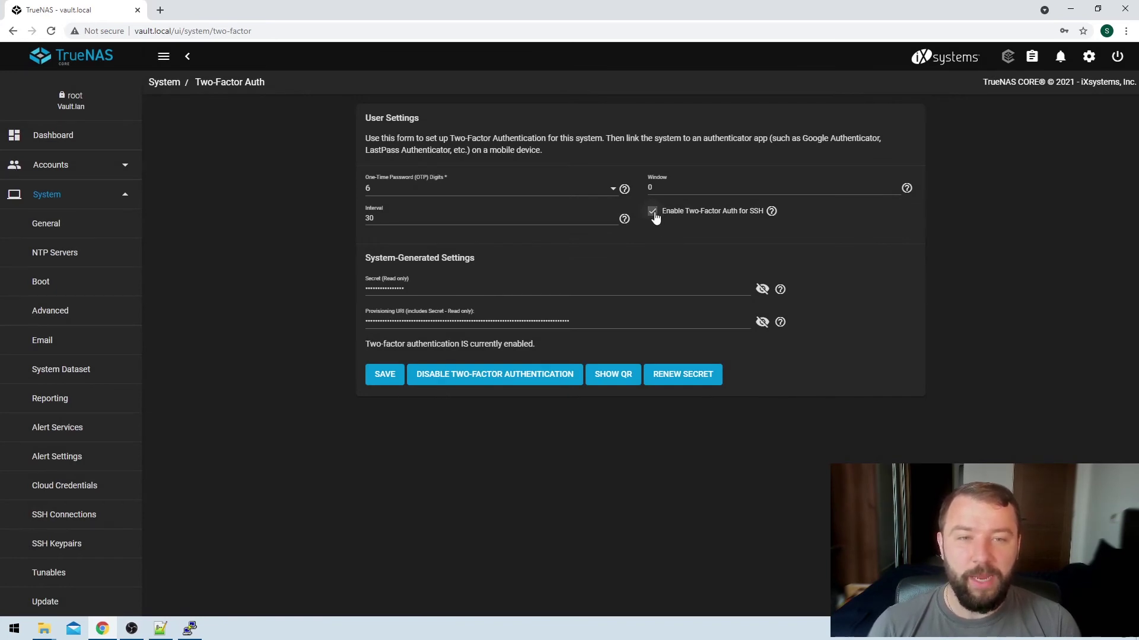
click(392, 374)
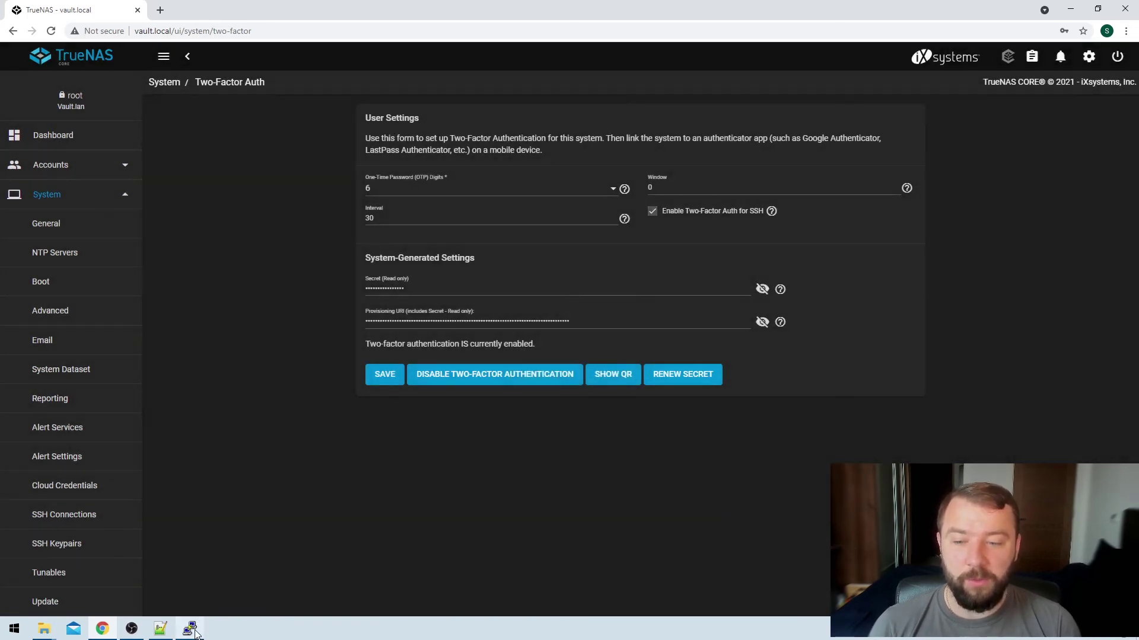
Close the old PuTTY SSH session with the exit command
click(190, 629)
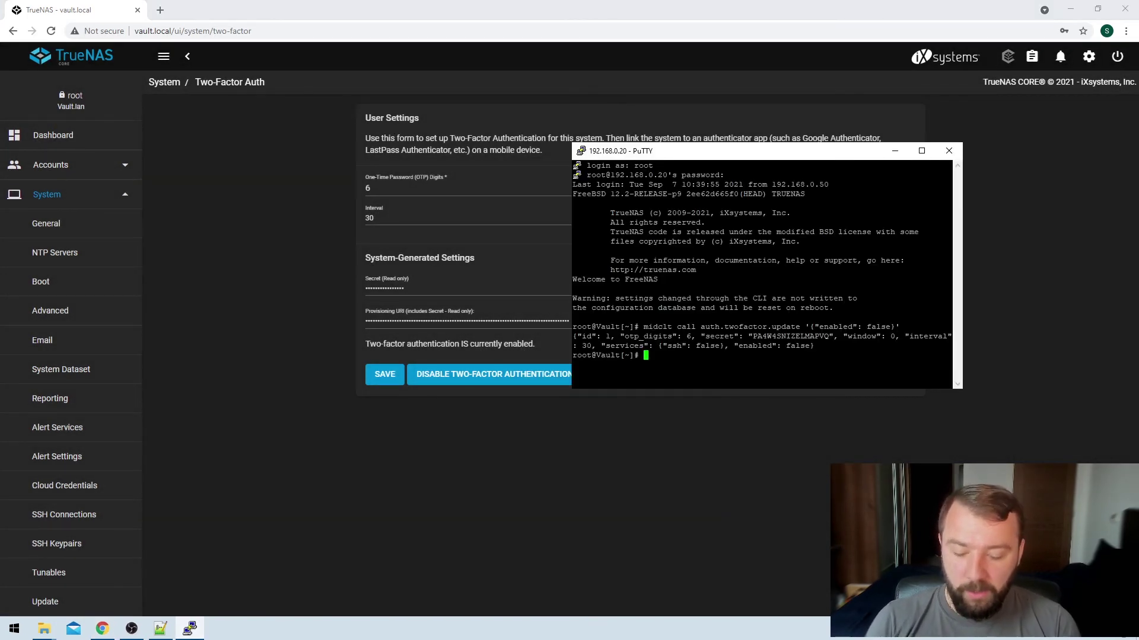
text(exit)
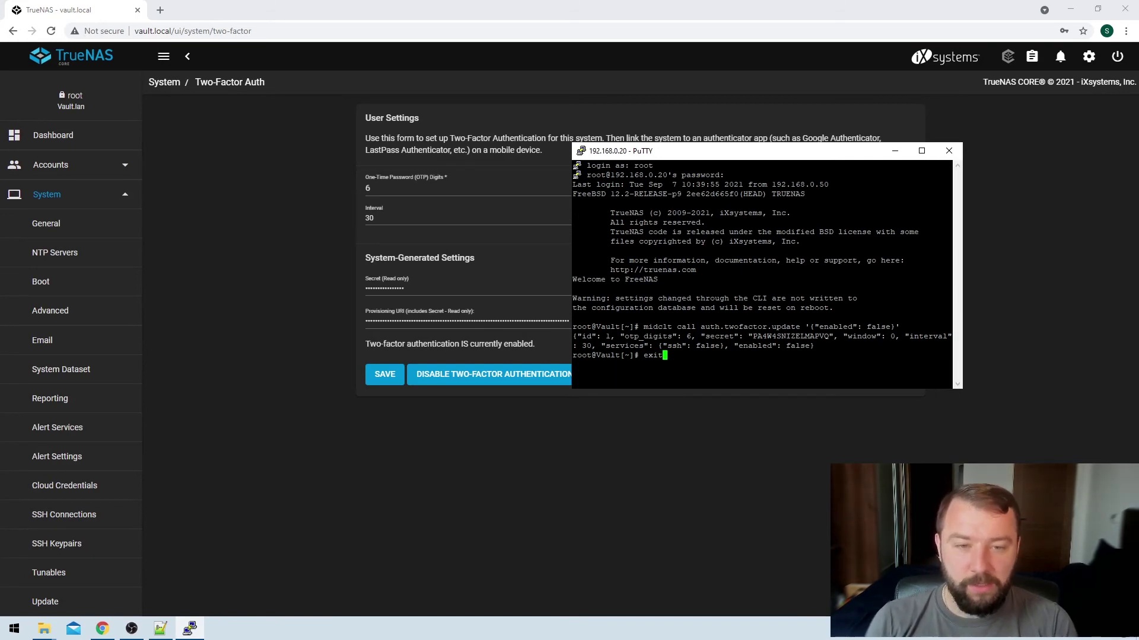
key(Return)
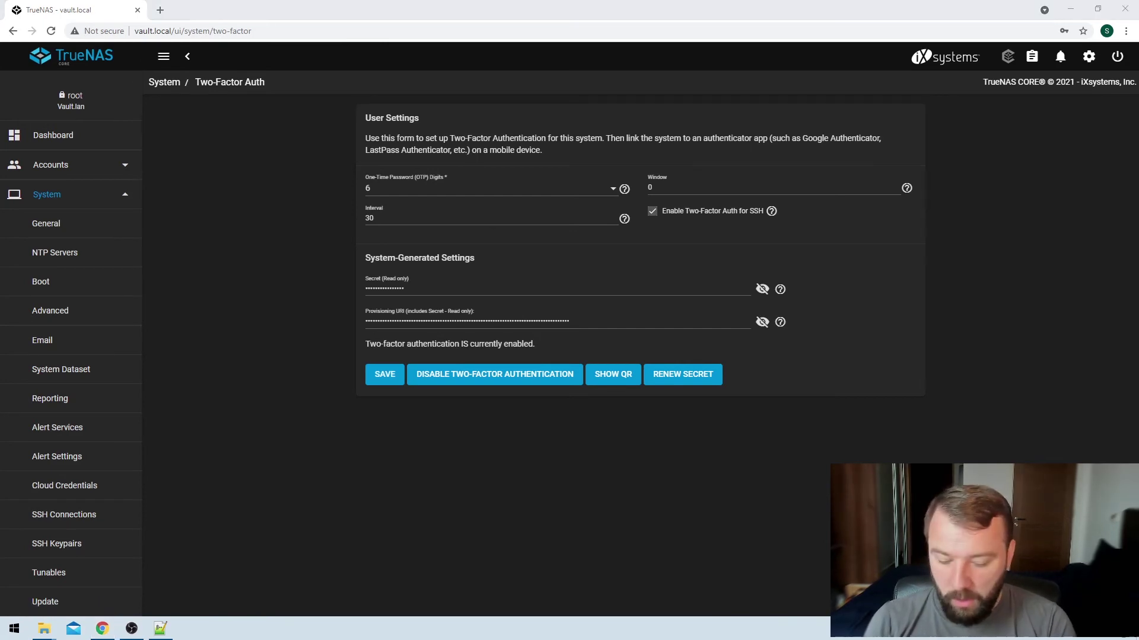
SSH into 192.168.0.20 as root with password plus one-time code, then minimize PuTTY
text(19)
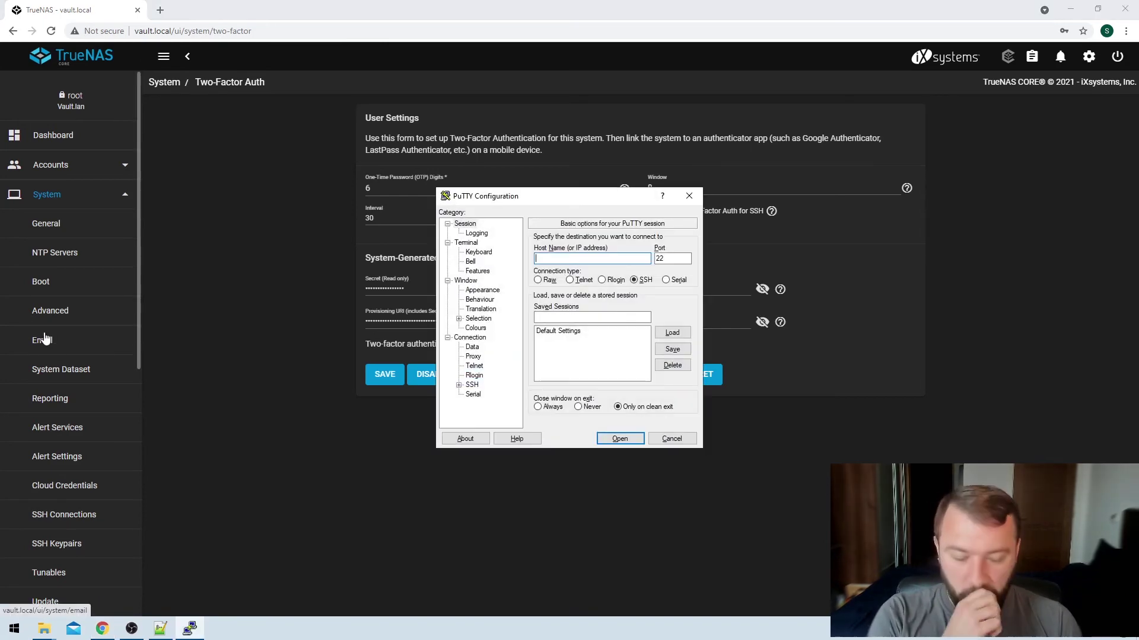
text(2.)
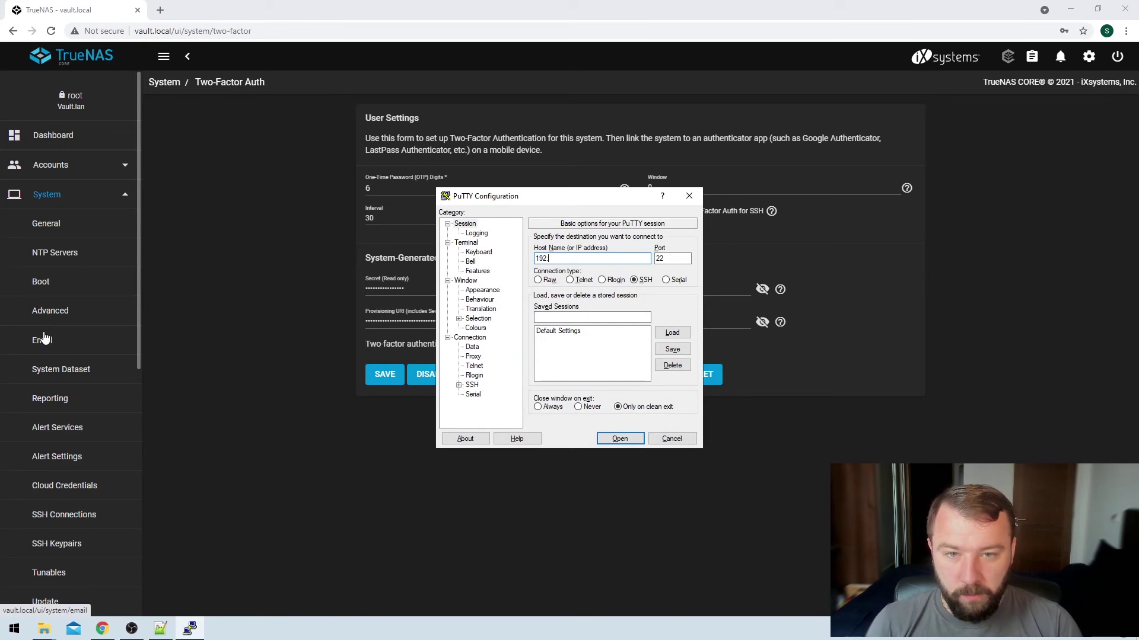
text(168.0.20.10)
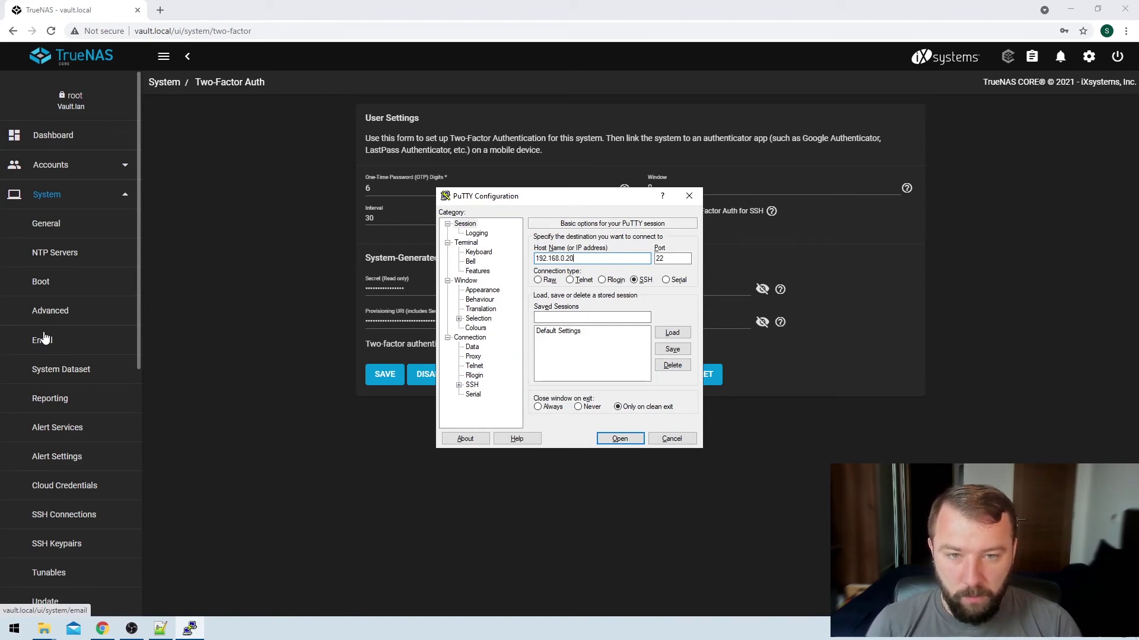
key(Return)
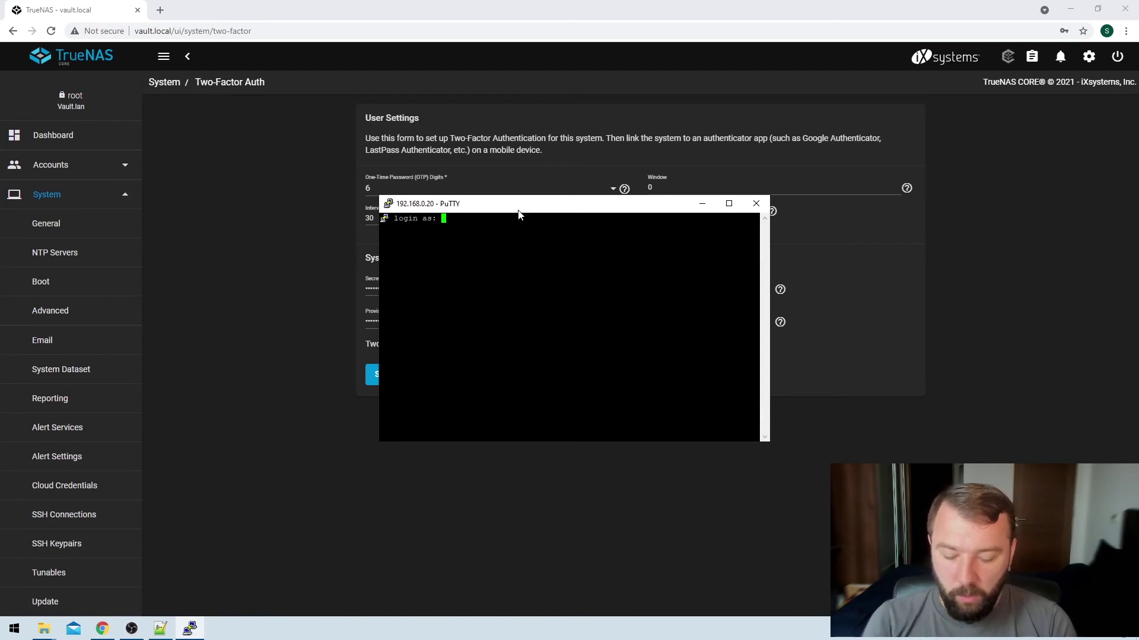
text(root)
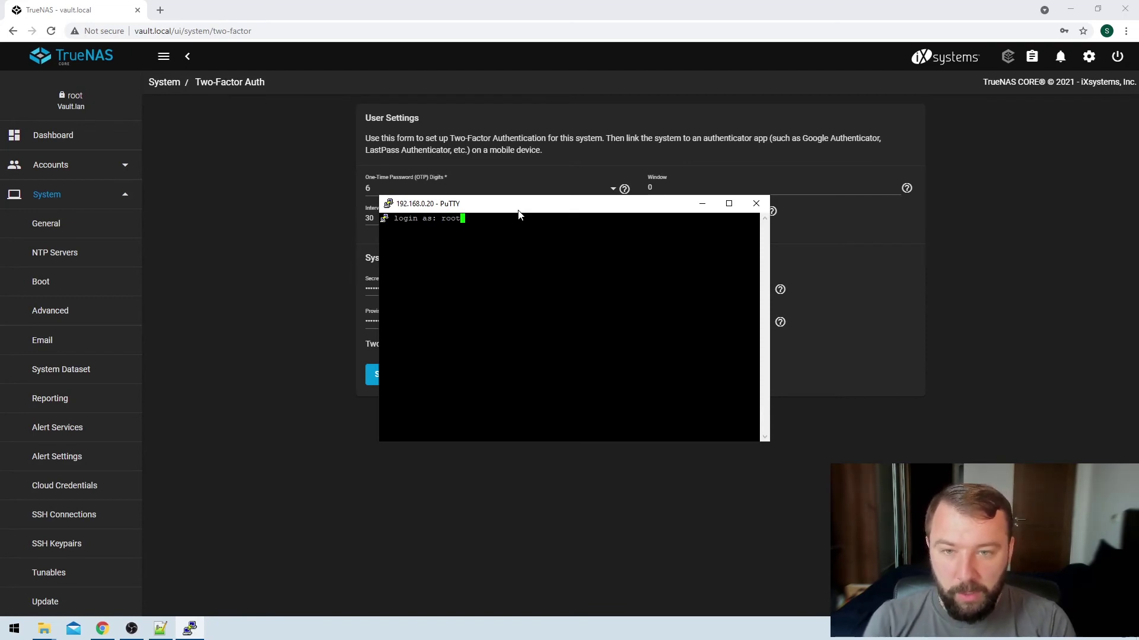
key(Return)
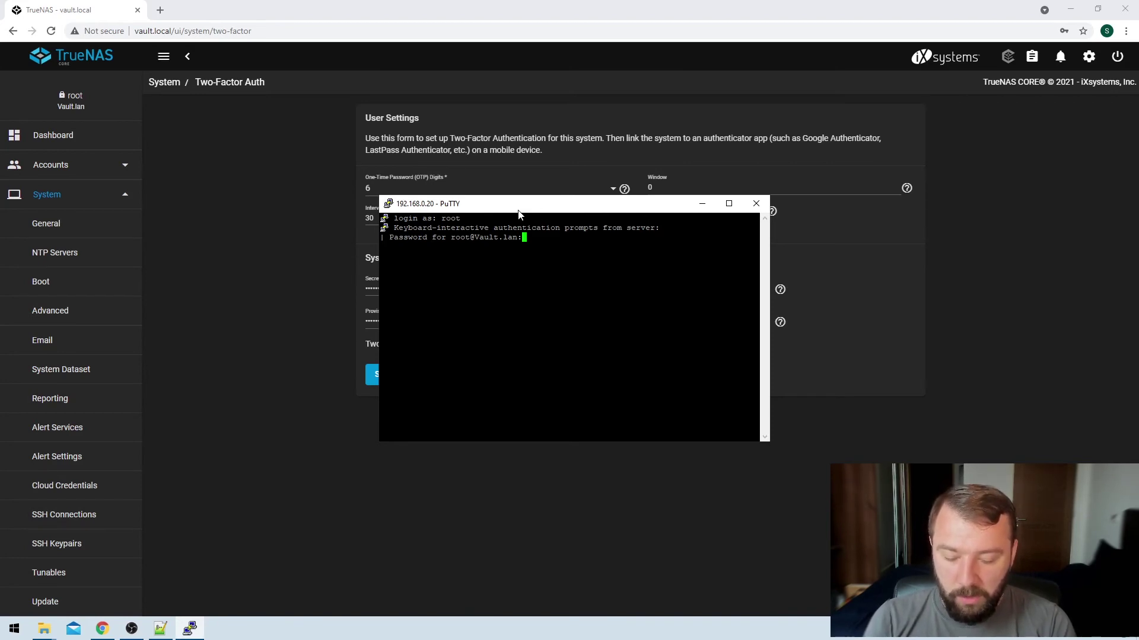
key(Return)
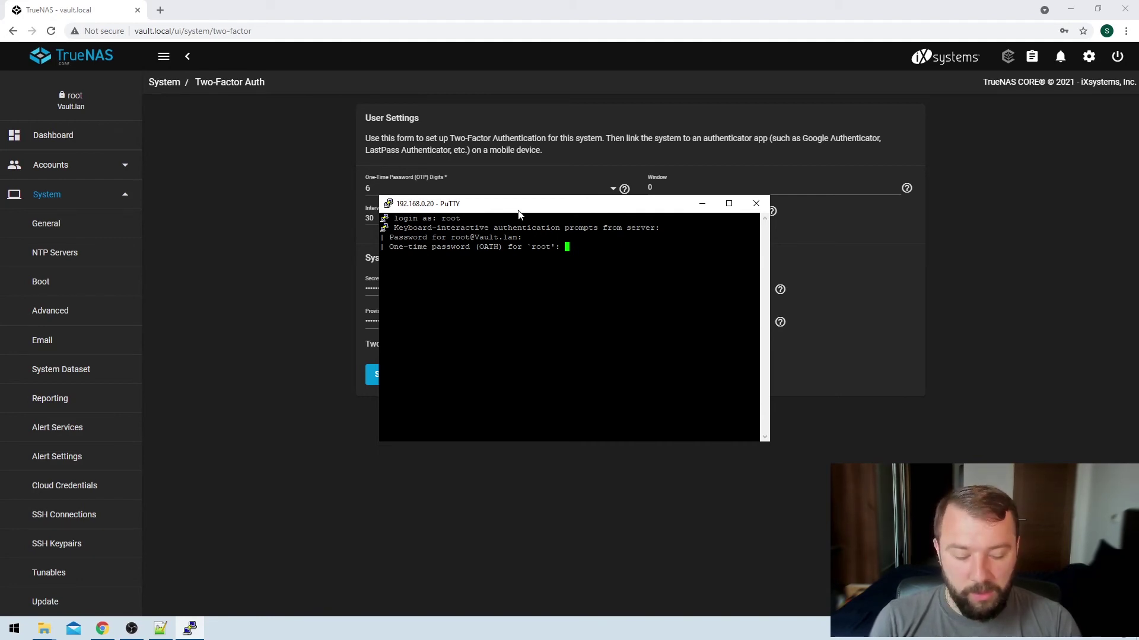
key(Return)
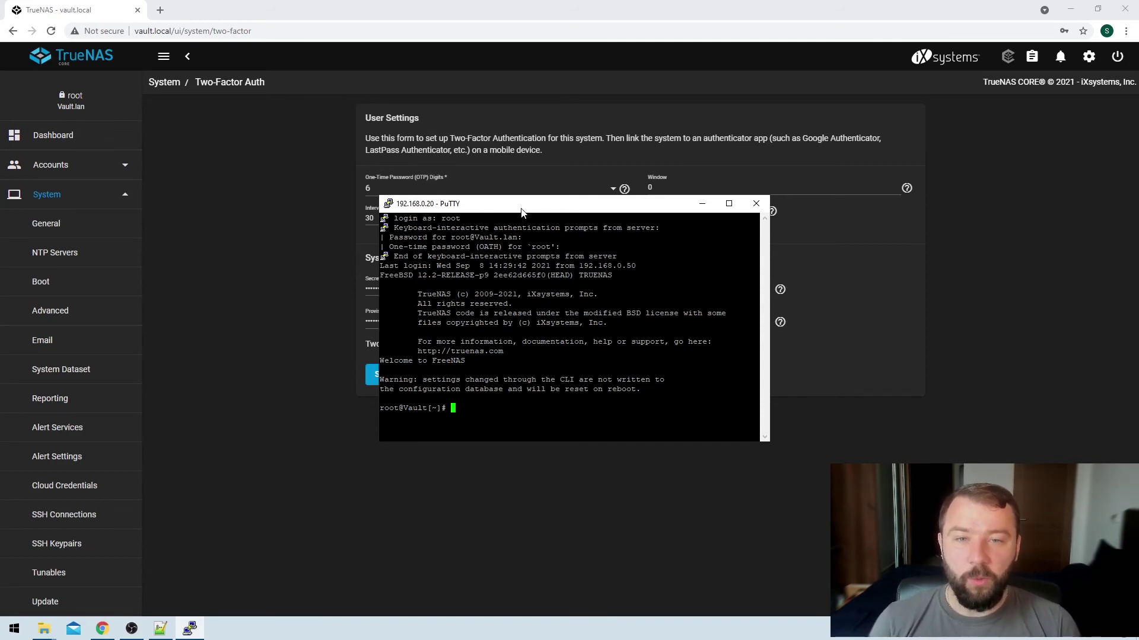
drag(522, 212, 371, 271)
key(super+Down)
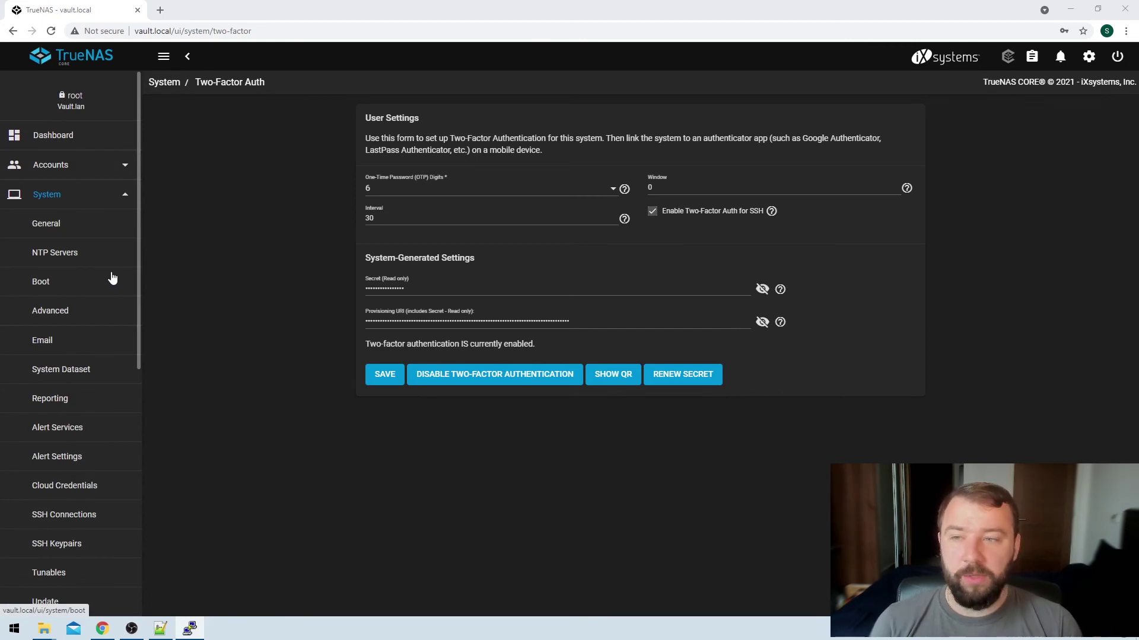
Untick 'Log in as Root with Password' in the SSH service settings and save
click(111, 192)
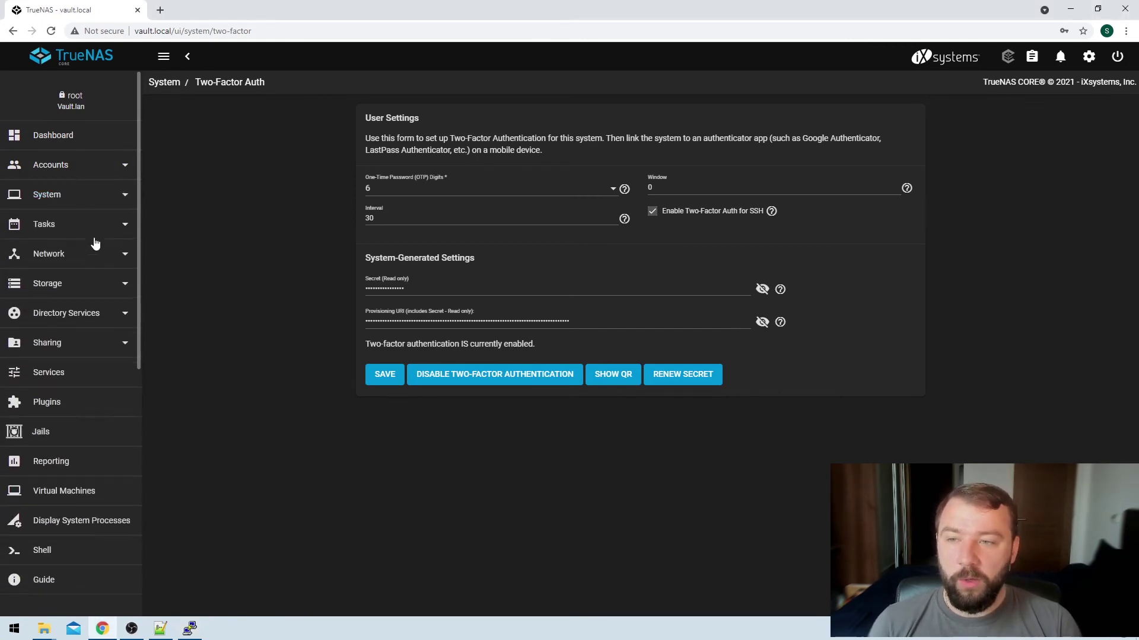
click(74, 380)
scroll(303, 351, down, 2)
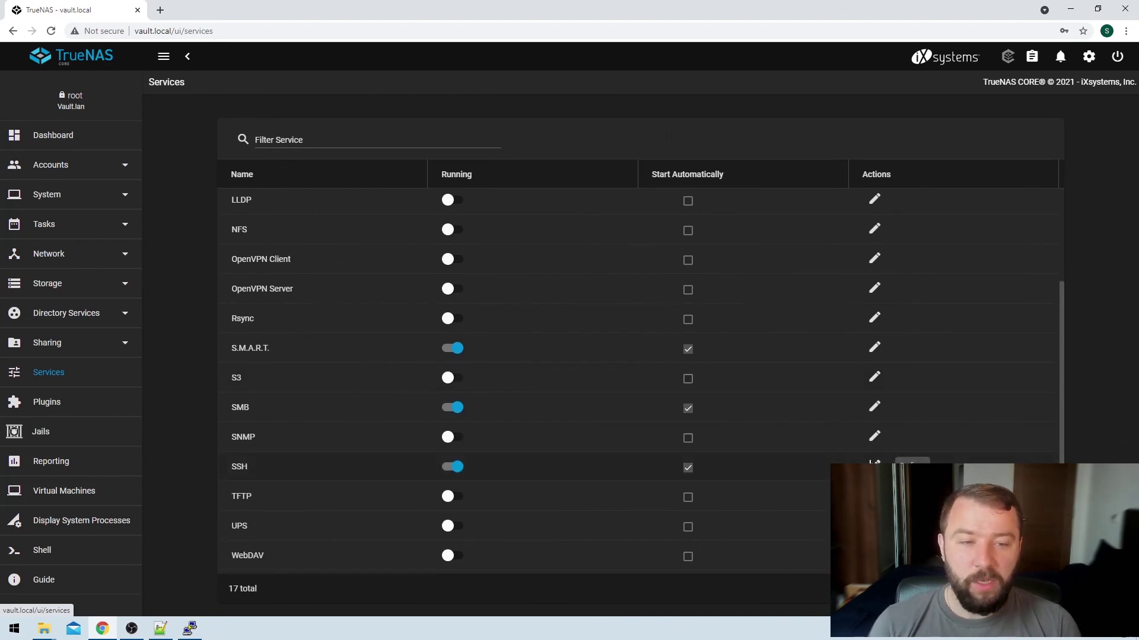
click(874, 466)
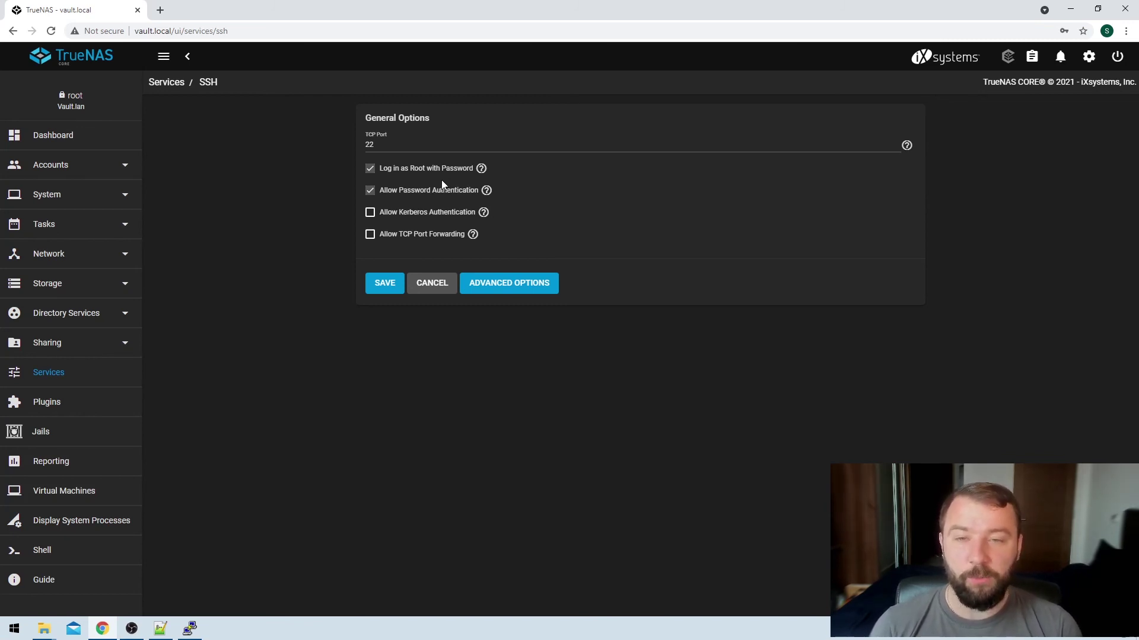
click(408, 170)
click(374, 291)
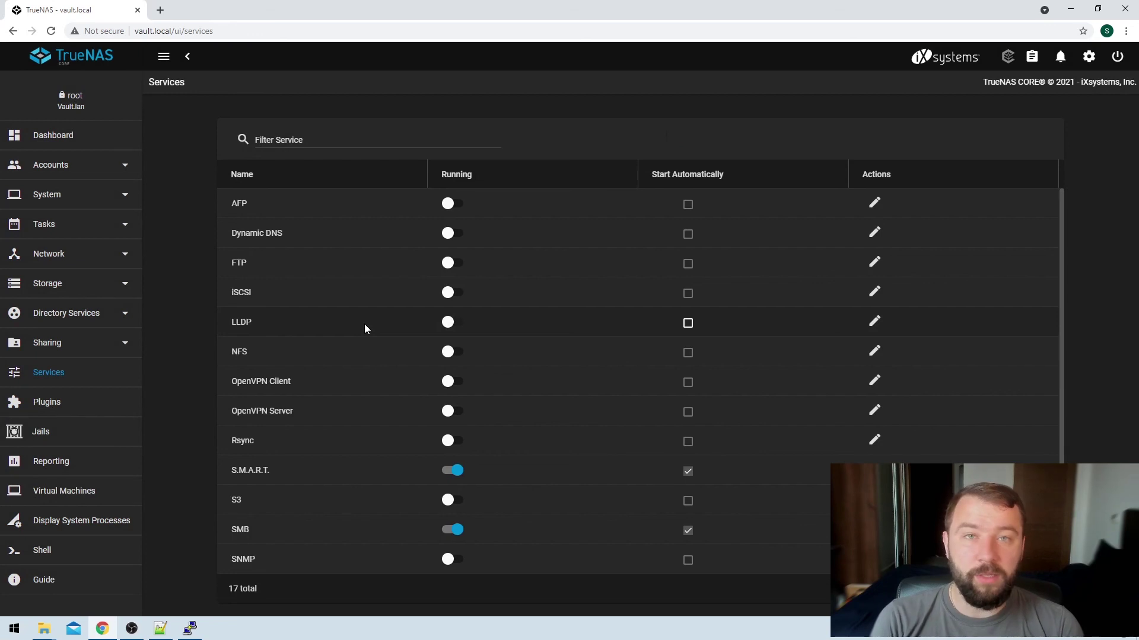
Untick Start Automatically for SSH and stop the running SSH service, confirming the alert
scroll(364, 324, down, 3)
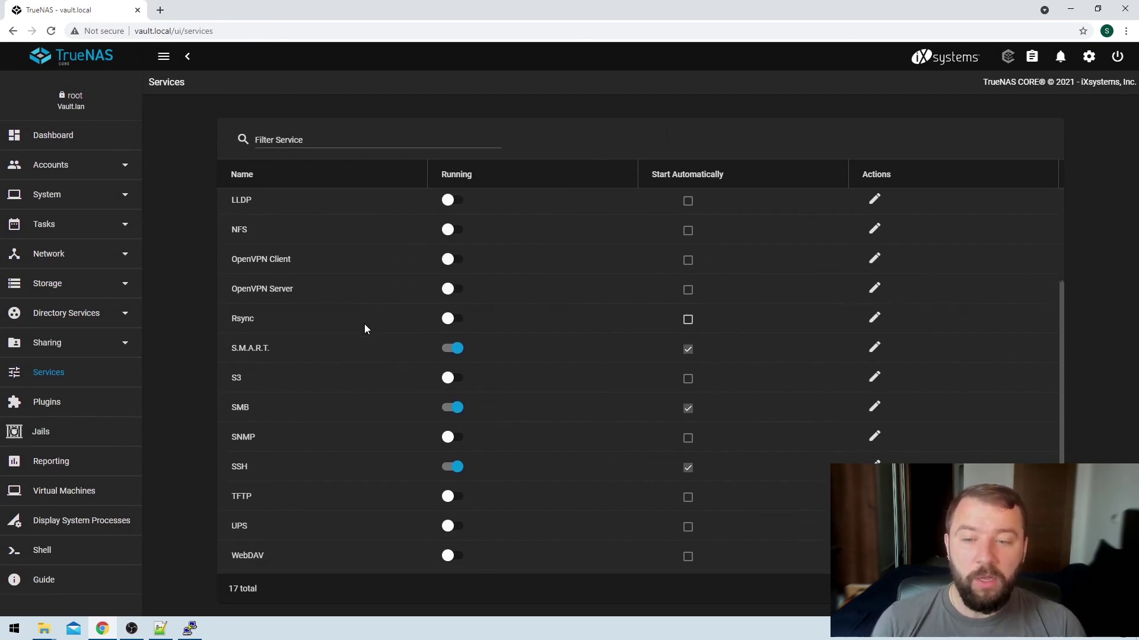
click(689, 469)
click(454, 467)
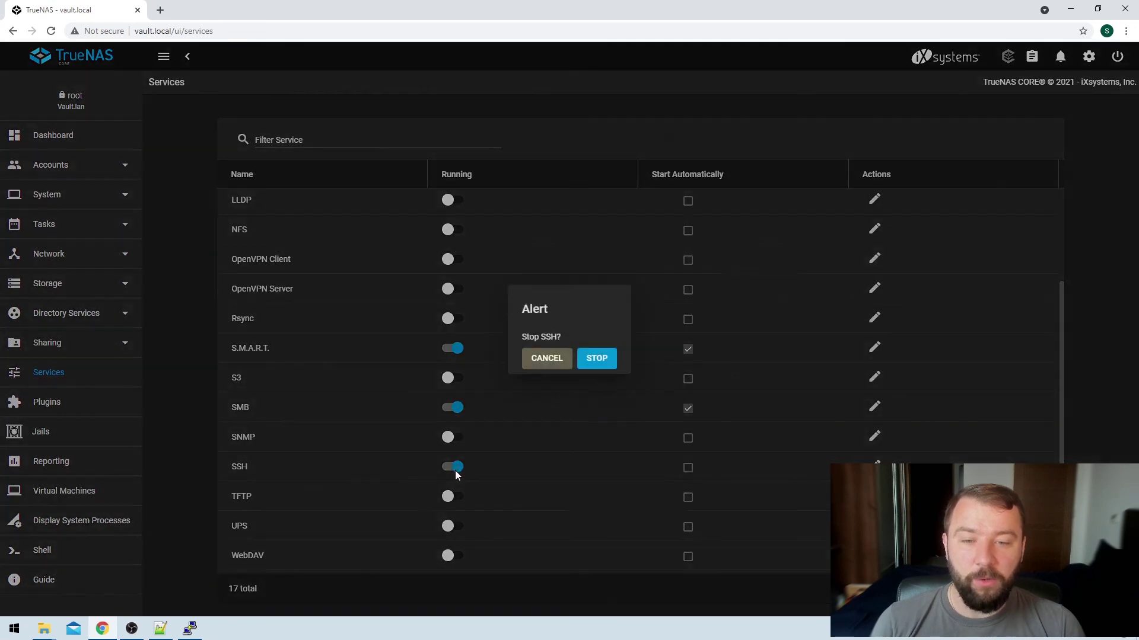
click(584, 359)
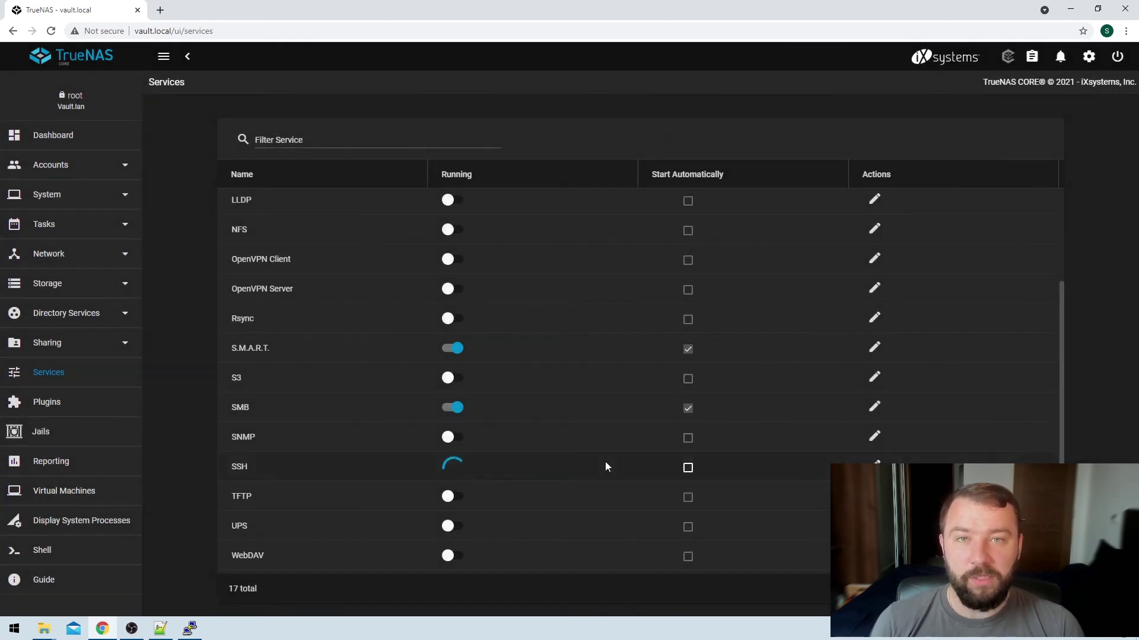